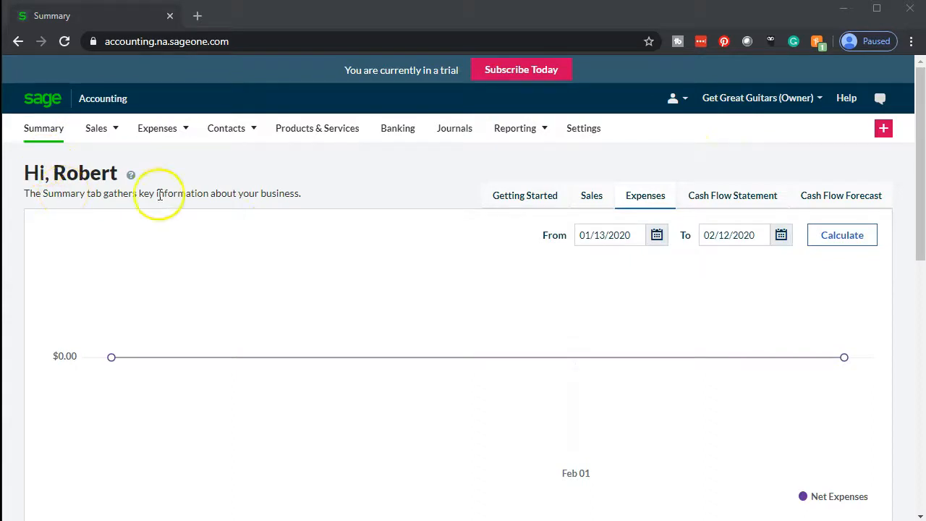
Open the Checking account's imported bank transactions and review the list down to the March 31 Edison payment
{"action": "left_click", "coordinate": [399, 132]}
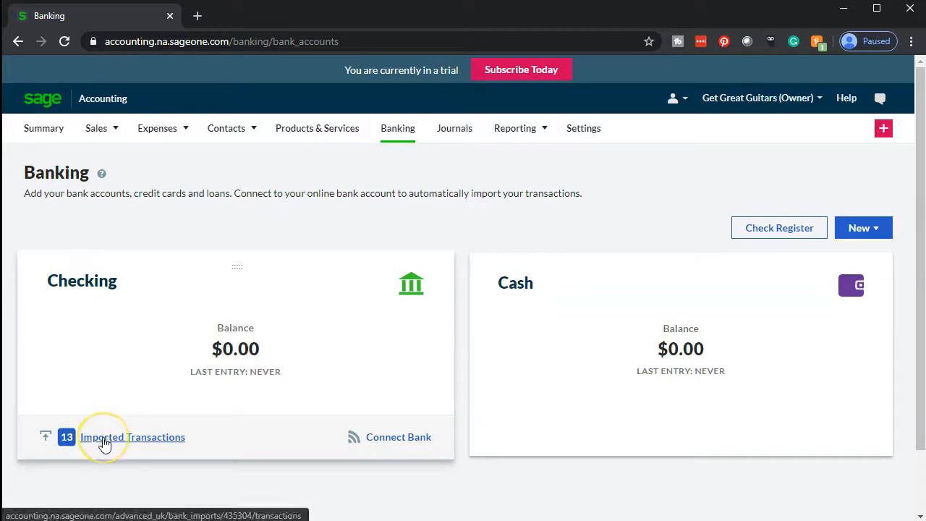
{"action": "left_click", "coordinate": [103, 438]}
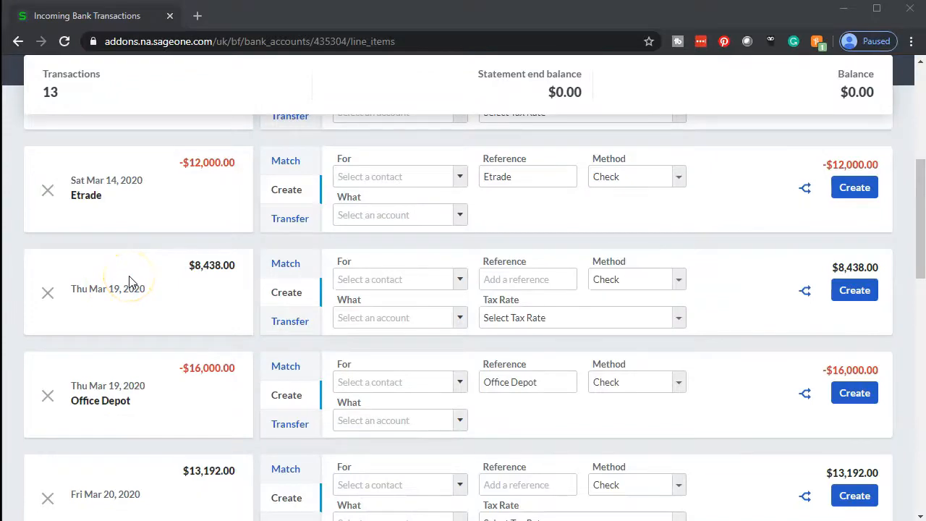
{"action": "scroll", "coordinate": [129, 281], "scroll_direction": "down", "scroll_amount": 3}
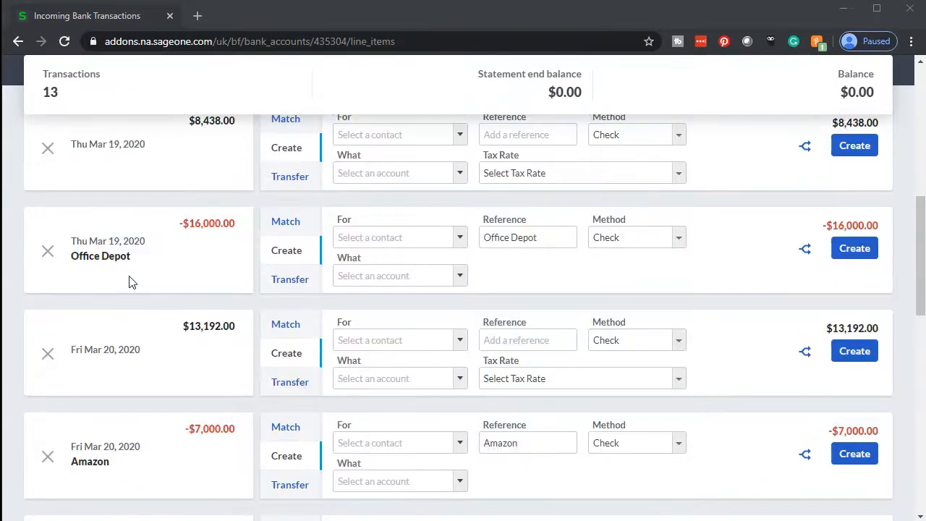
{"action": "scroll", "coordinate": [128, 281], "scroll_direction": "down", "scroll_amount": 2}
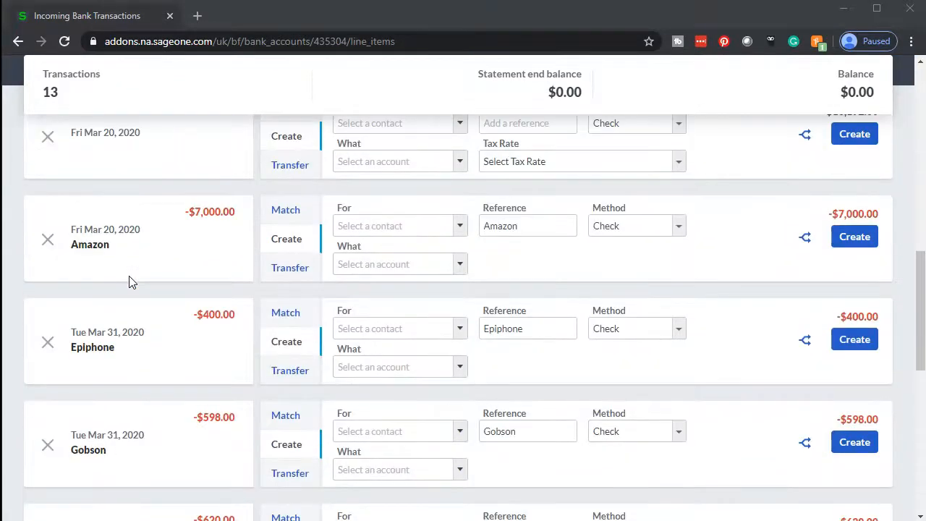
{"action": "scroll", "coordinate": [128, 281], "scroll_direction": "down", "scroll_amount": 3}
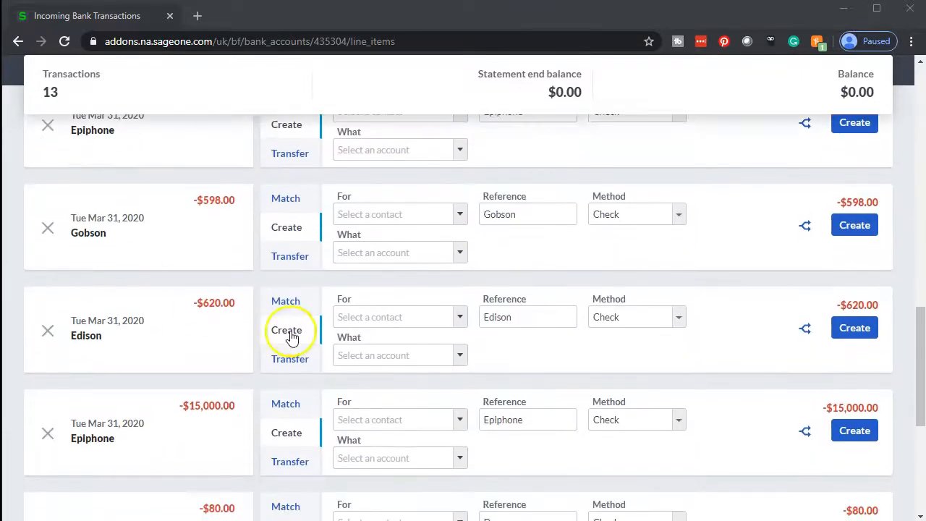
{"action": "scroll", "coordinate": [301, 338], "scroll_direction": "down", "scroll_amount": 2}
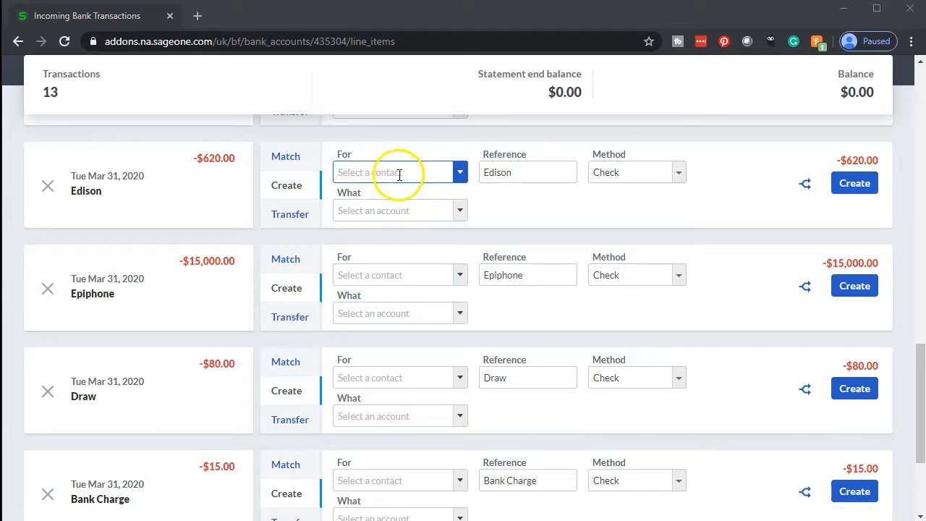
{"action": "left_click", "coordinate": [429, 208]}
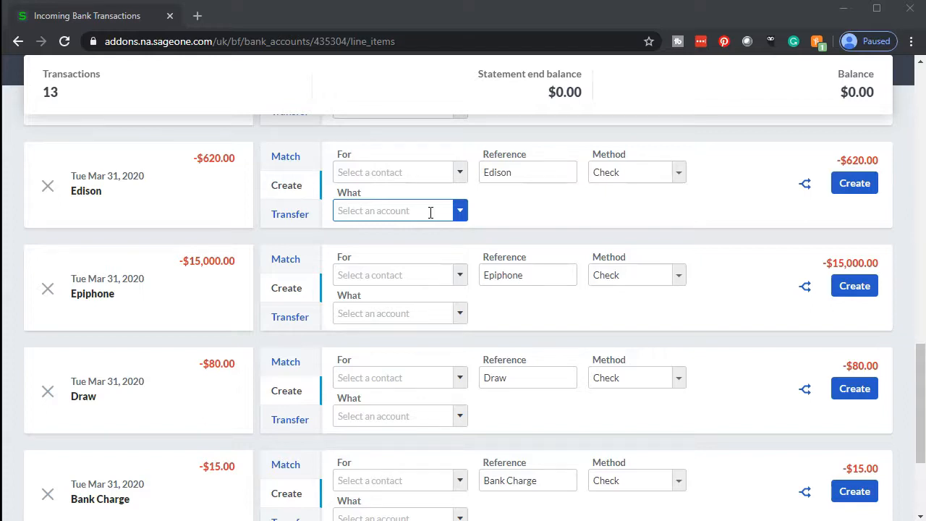
{"action": "left_click", "coordinate": [253, 110]}
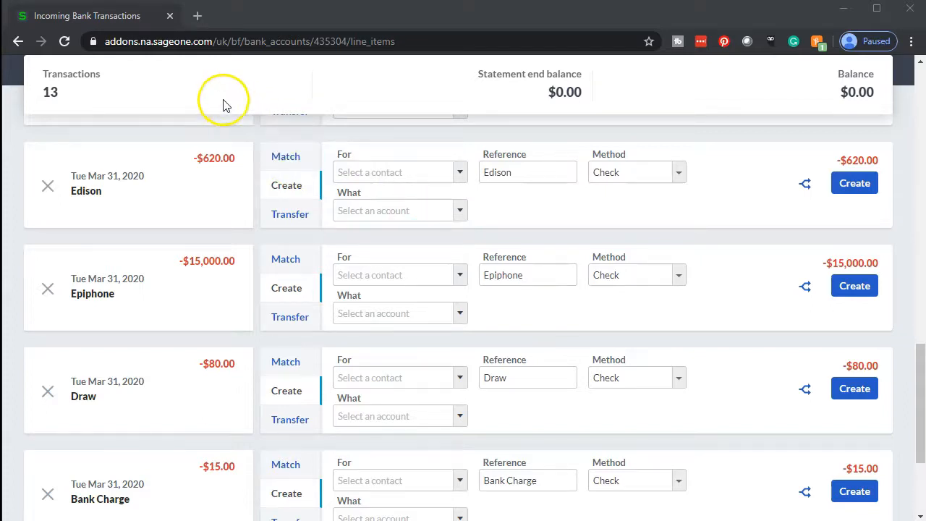
Duplicate the incoming bank transactions browser tab and open the Balance Sheet Report in the copy
{"action": "right_click", "coordinate": [146, 22]}
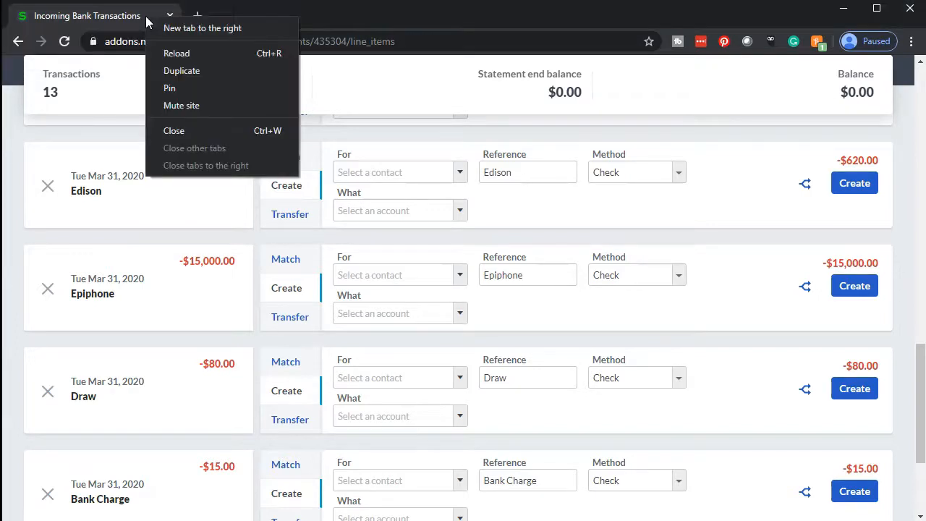
{"action": "left_click", "coordinate": [128, 20]}
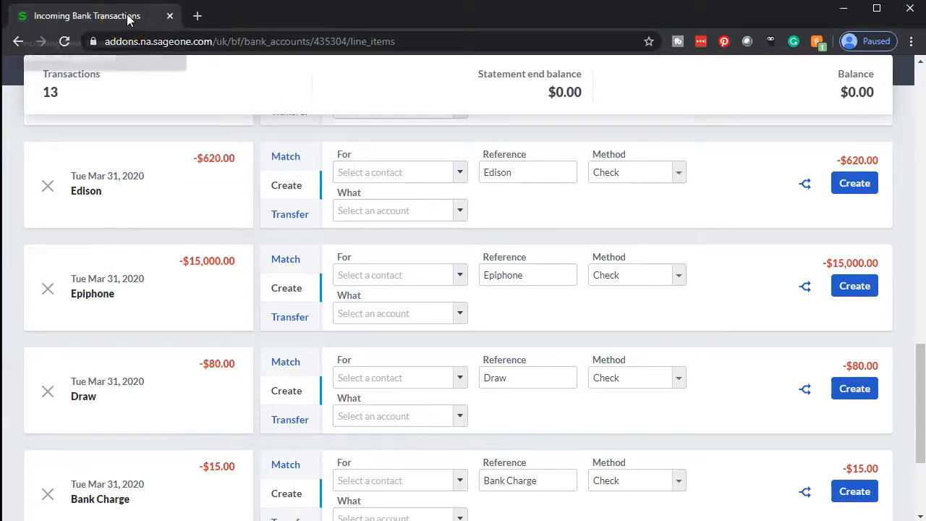
{"action": "right_click", "coordinate": [127, 20]}
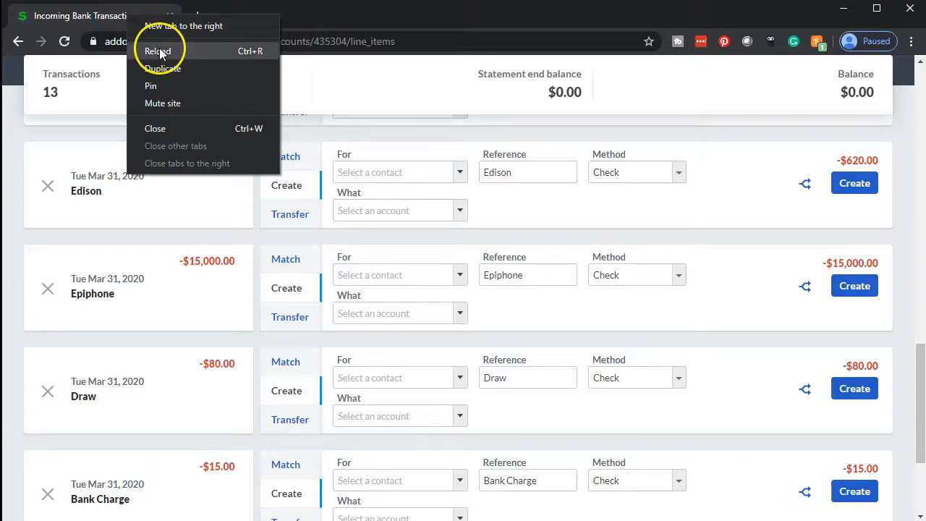
{"action": "left_click", "coordinate": [196, 70]}
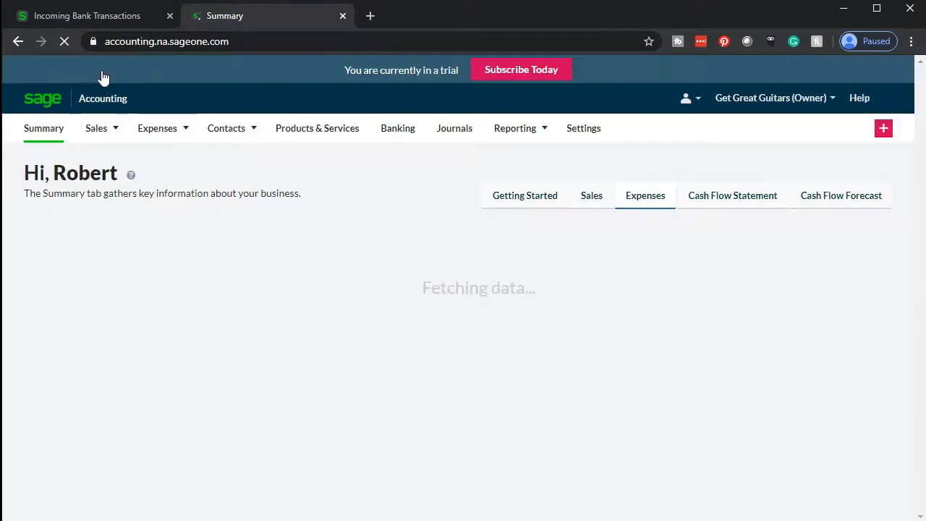
{"action": "left_click", "coordinate": [546, 130]}
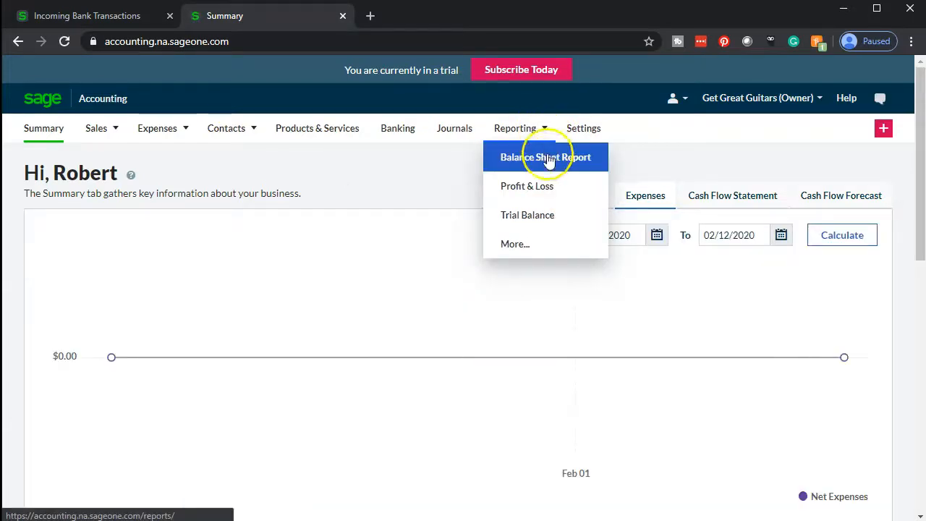
{"action": "left_click", "coordinate": [549, 163]}
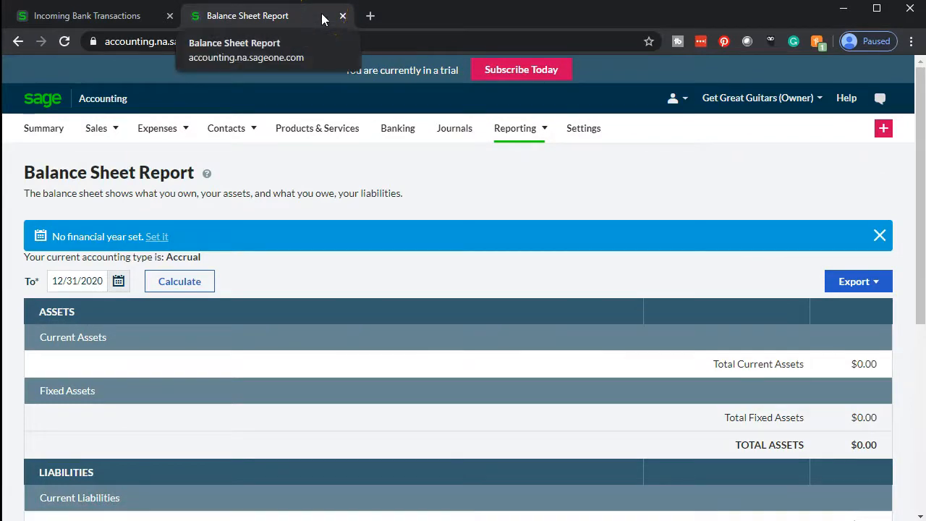
Duplicate the Balance Sheet Report browser tab and open the Profit and Loss Report in the copy
{"action": "right_click", "coordinate": [322, 19]}
{"action": "left_click", "coordinate": [340, 68]}
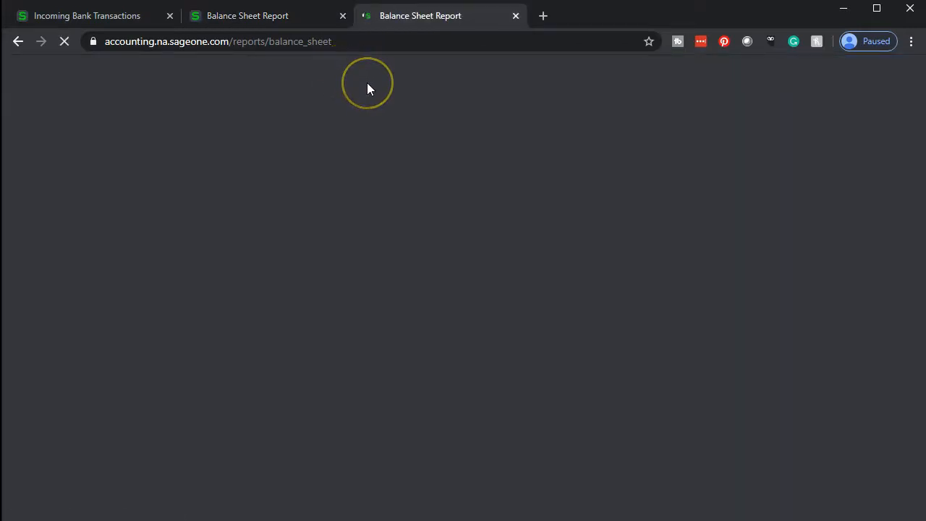
{"action": "left_click", "coordinate": [345, 174]}
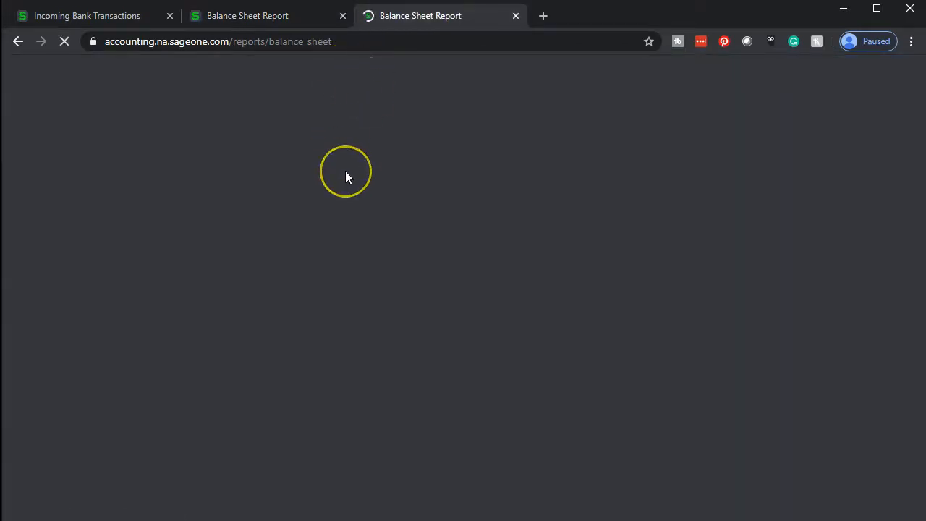
{"action": "mouse_move", "coordinate": [539, 133]}
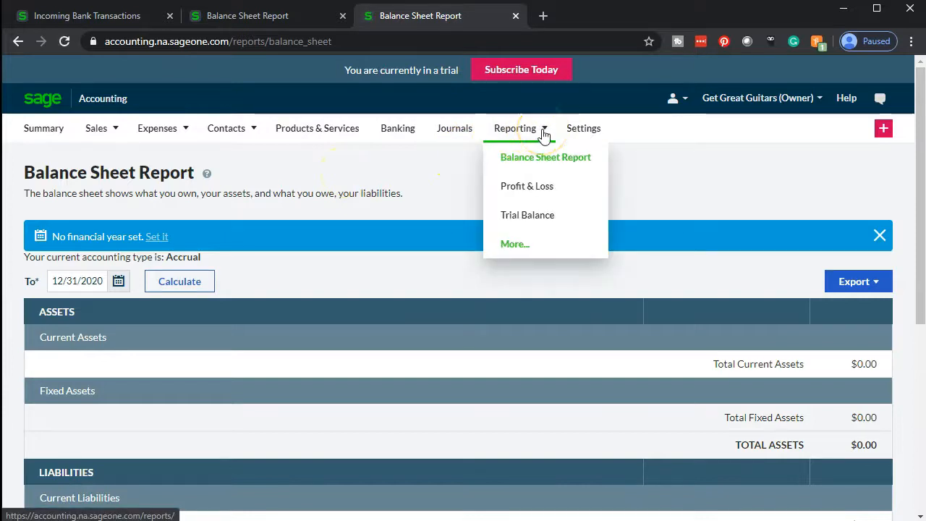
{"action": "left_click", "coordinate": [543, 192]}
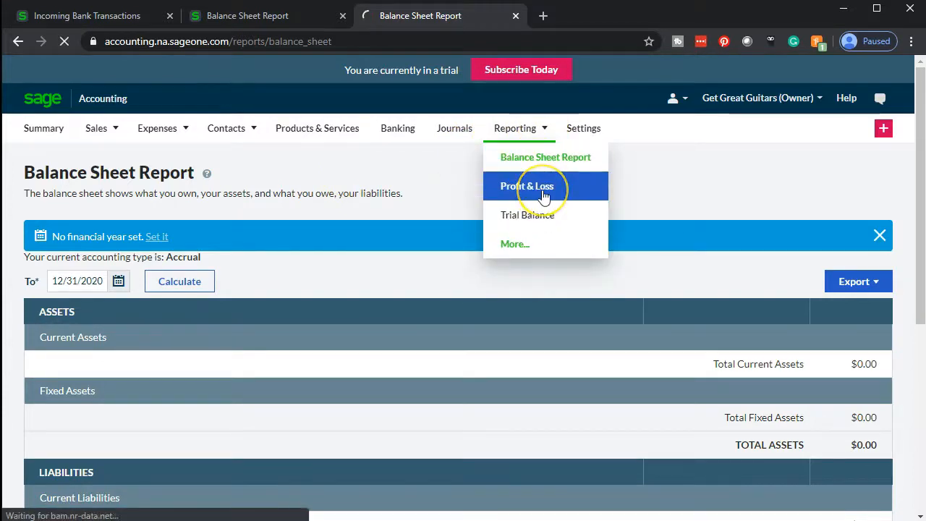
{"action": "left_click", "coordinate": [544, 198]}
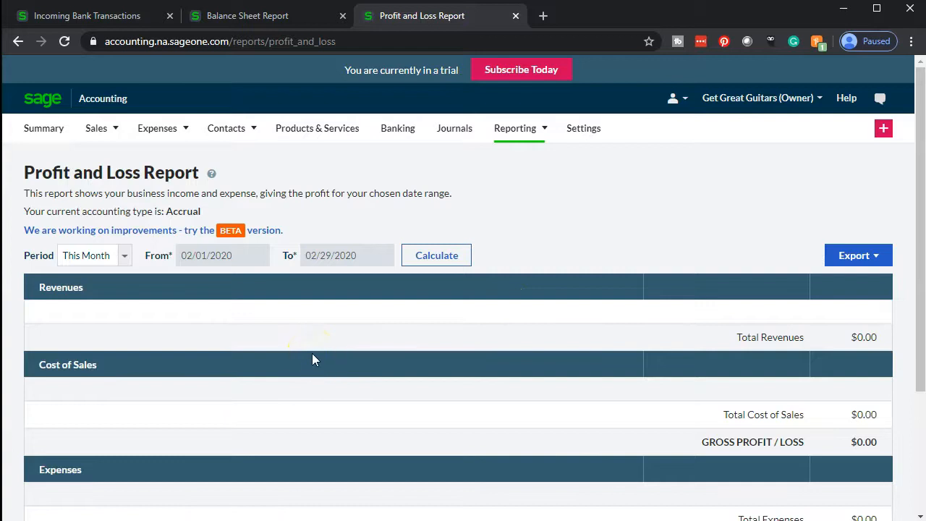
Set the Profit and Loss Report's period to This Year, recalculate it and review its sections
{"action": "left_click", "coordinate": [125, 256]}
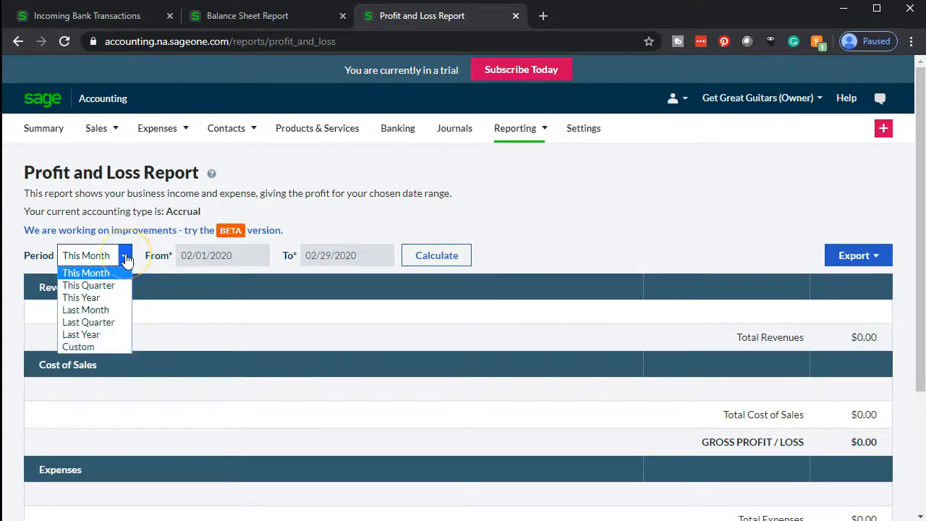
{"action": "left_click", "coordinate": [116, 297]}
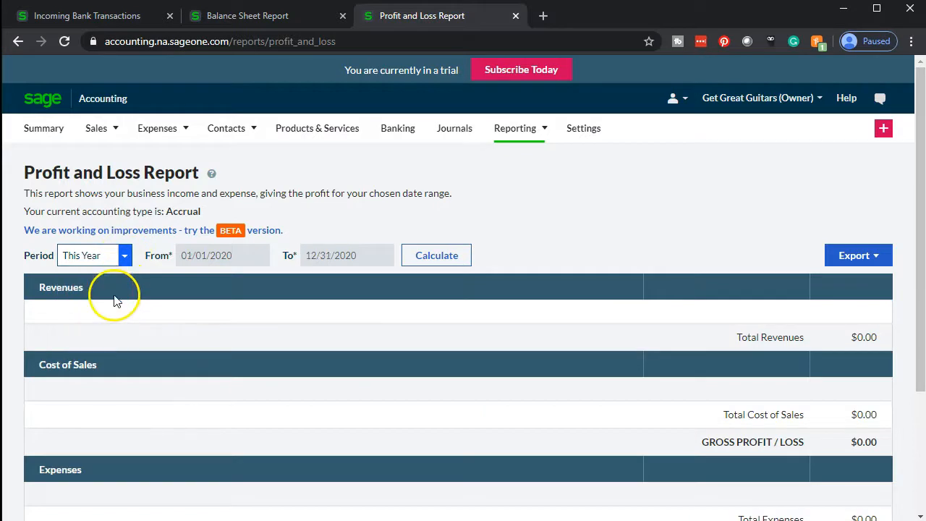
{"action": "left_click", "coordinate": [450, 257]}
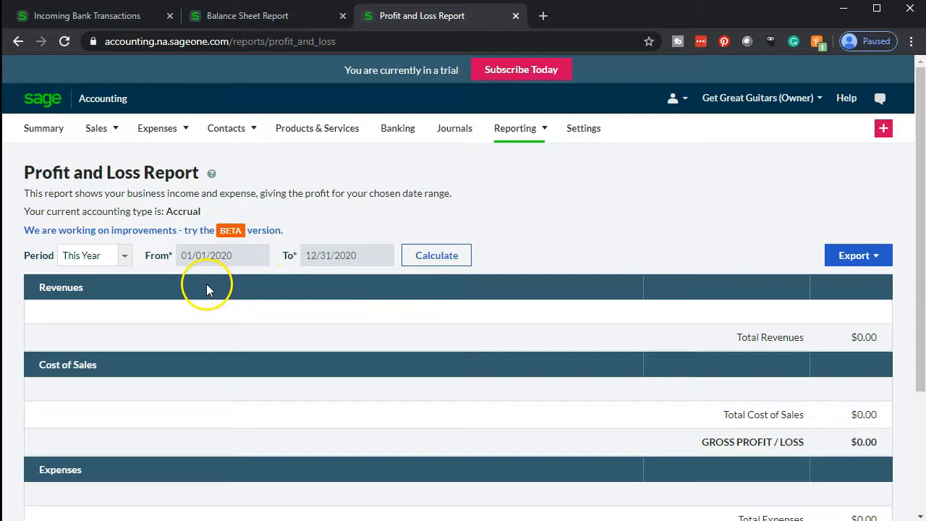
{"action": "scroll", "coordinate": [206, 290], "scroll_direction": "down", "scroll_amount": 3}
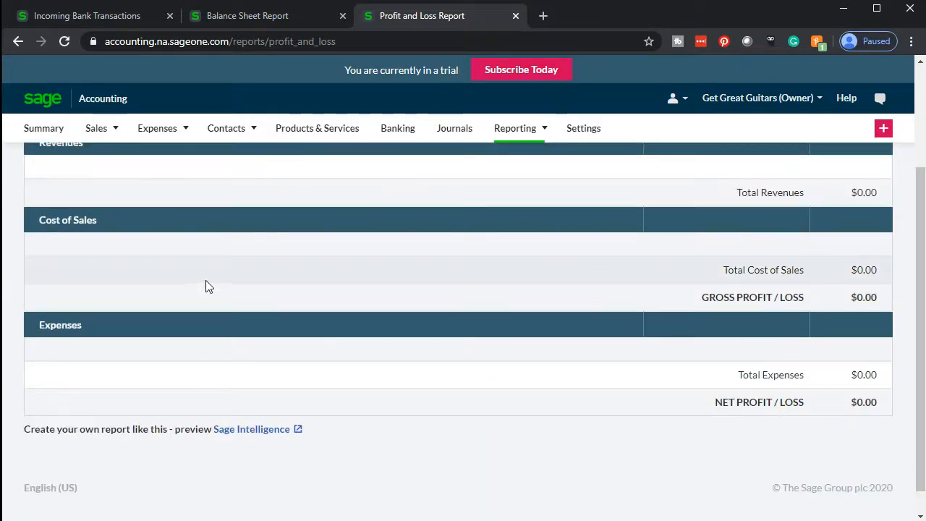
{"action": "scroll", "coordinate": [206, 285], "scroll_direction": "up", "scroll_amount": 3}
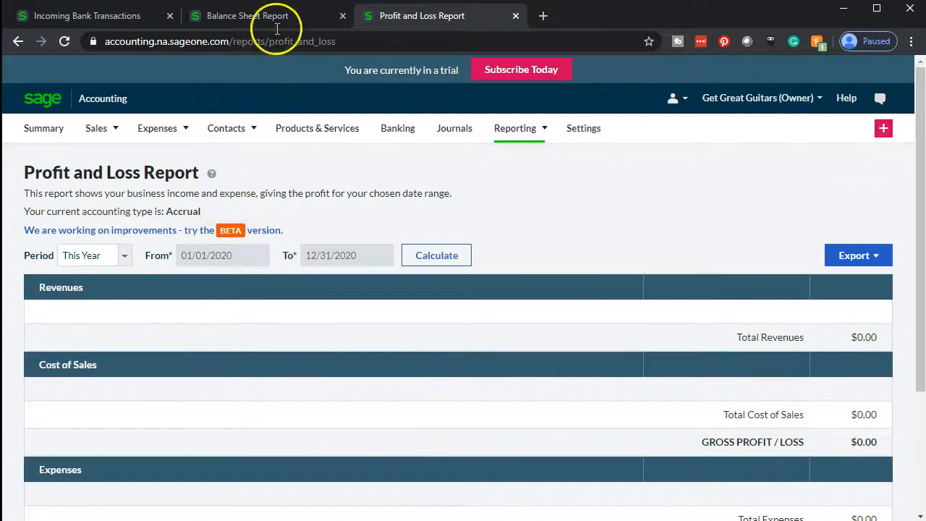
Look at the Balance Sheet Report, return to the incoming bank transactions and show the Edison payment's matching options
{"action": "left_click", "coordinate": [281, 15]}
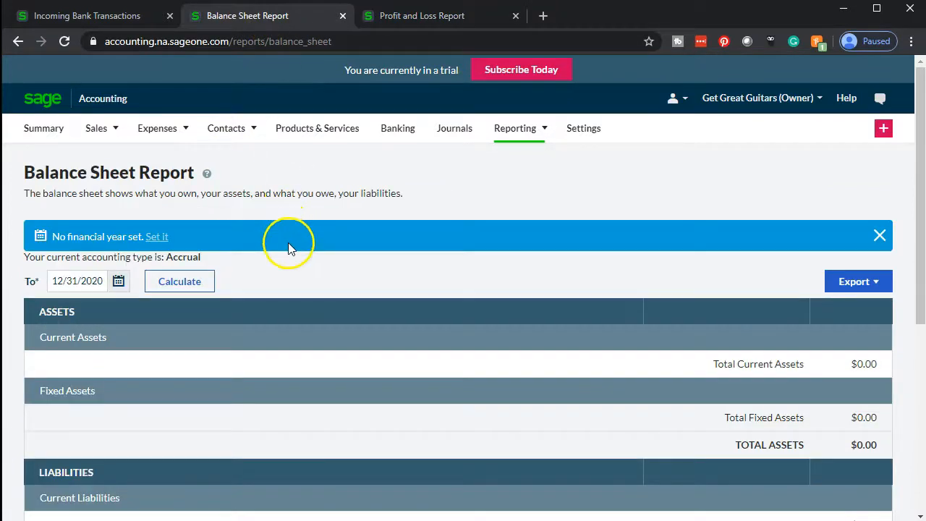
{"action": "left_click", "coordinate": [110, 21]}
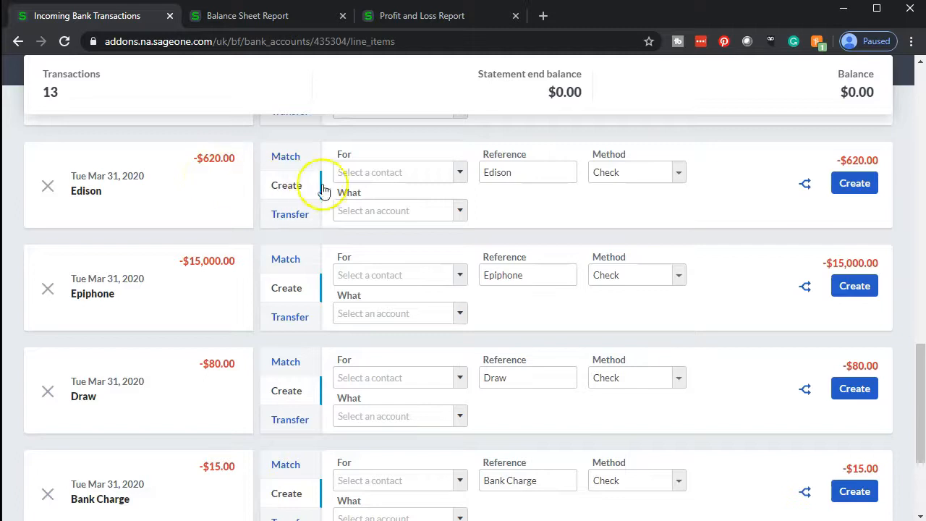
{"action": "left_click", "coordinate": [424, 173]}
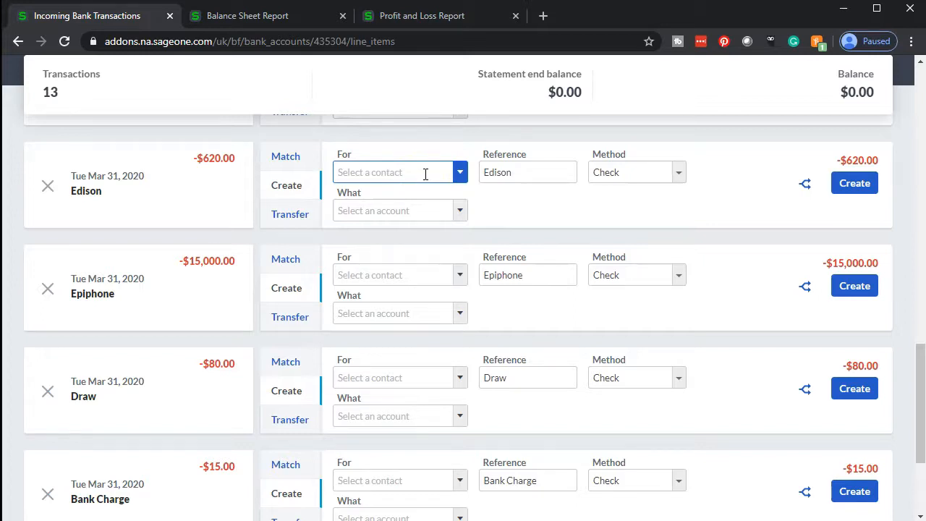
{"action": "left_click", "coordinate": [287, 175]}
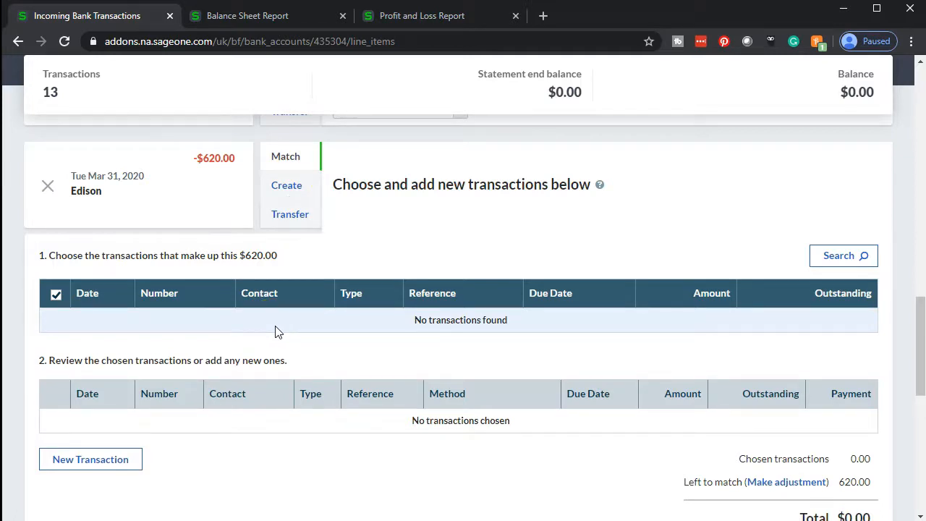
View the QuickBooks Desktop home page, return to Sage Accounting and switch the Edison payment back to its Create options
{"action": "left_click", "coordinate": [635, 520]}
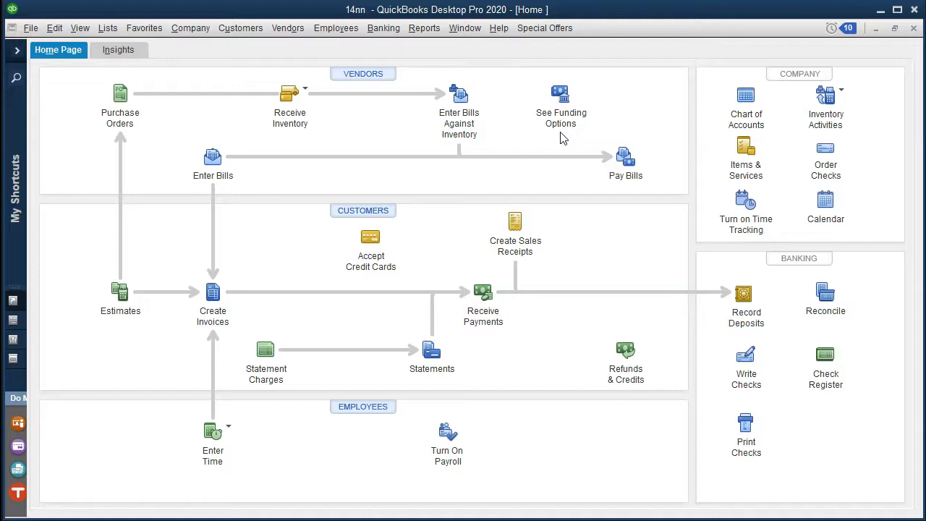
{"action": "left_click", "coordinate": [881, 12]}
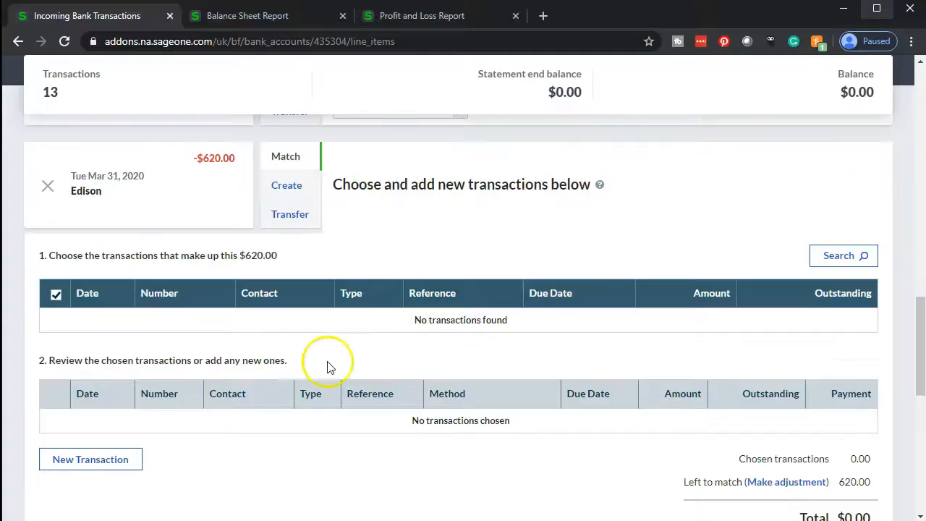
{"action": "left_click", "coordinate": [287, 186]}
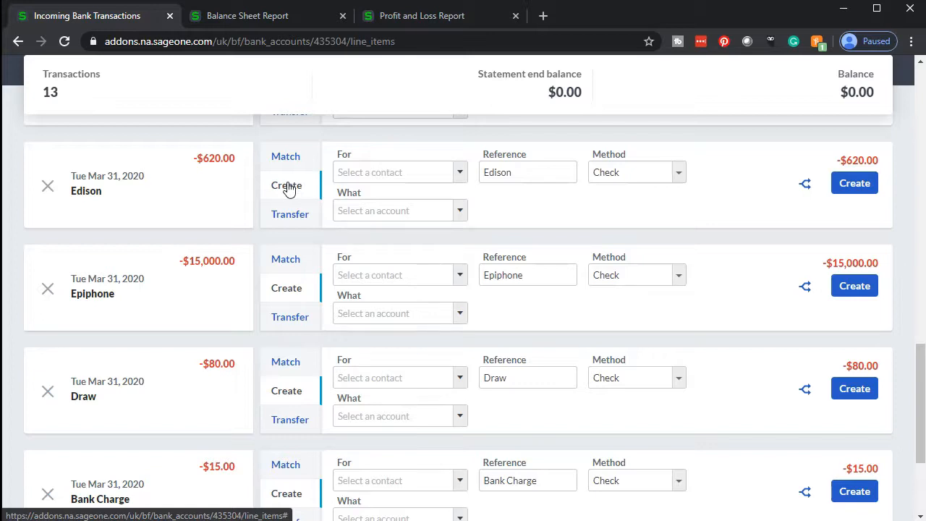
{"action": "left_click", "coordinate": [283, 172]}
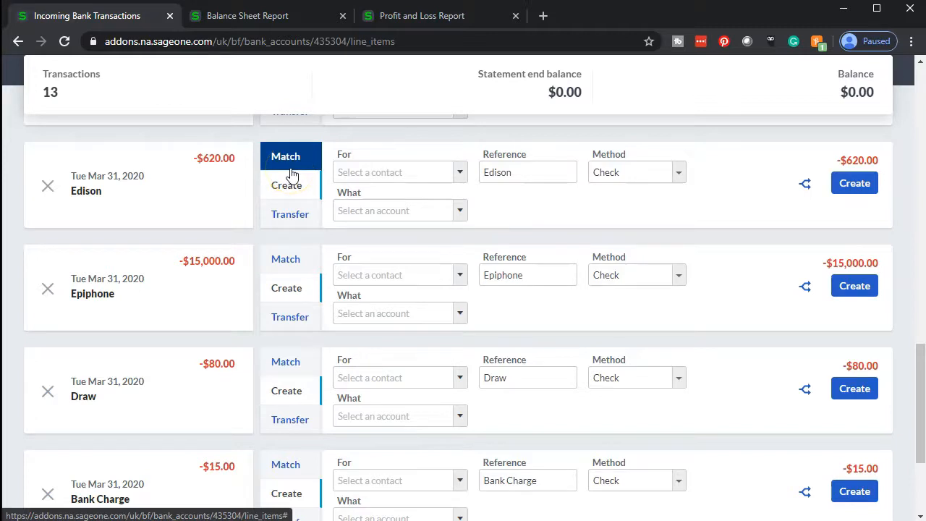
Duplicate the Incoming Bank Transactions browser tab and go to the Accounting summary page in the copy
{"action": "right_click", "coordinate": [128, 16]}
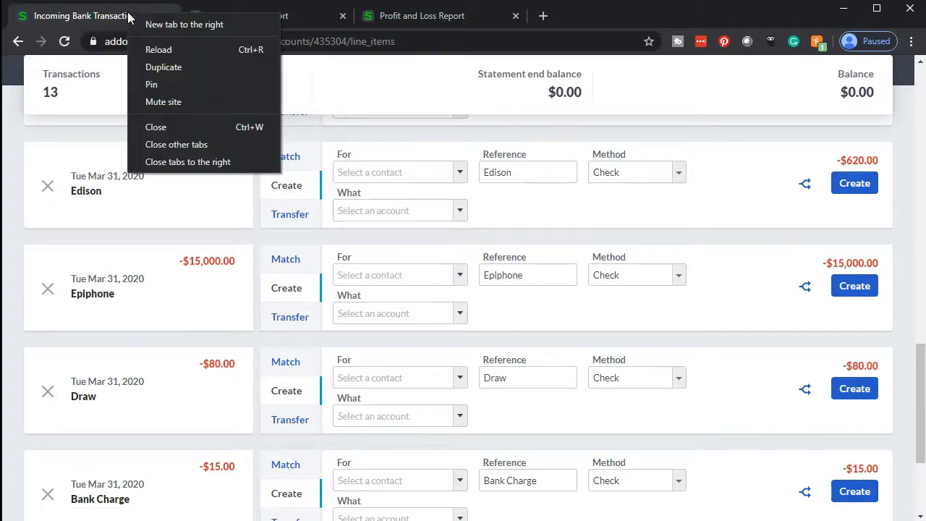
{"action": "left_click", "coordinate": [154, 67]}
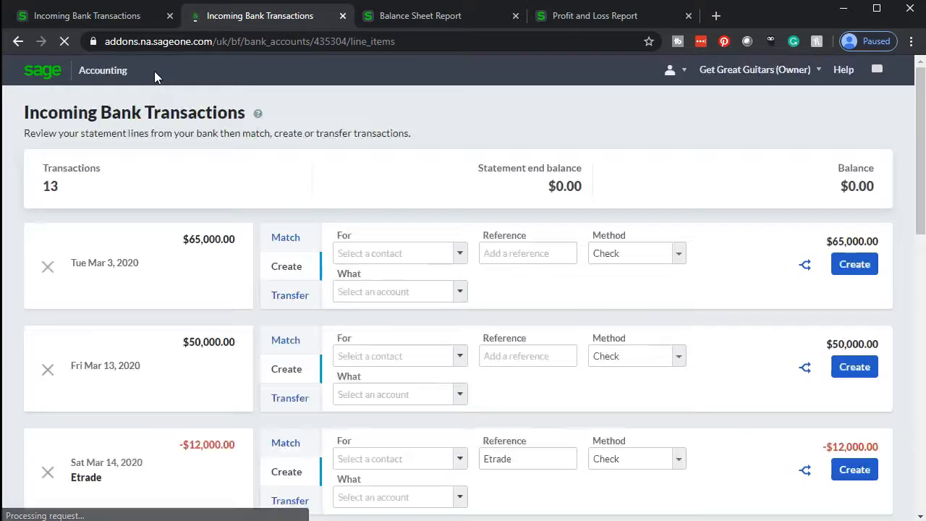
{"action": "left_click", "coordinate": [103, 73]}
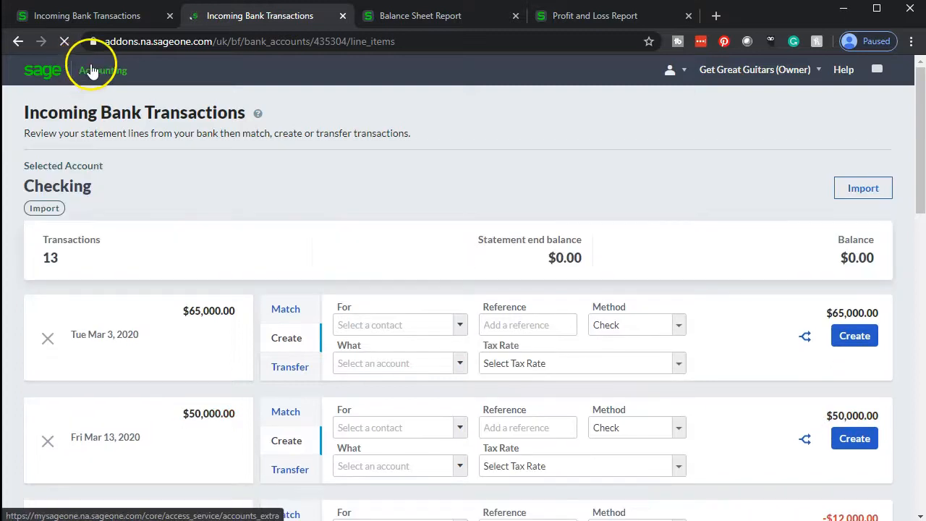
{"action": "left_click", "coordinate": [92, 67]}
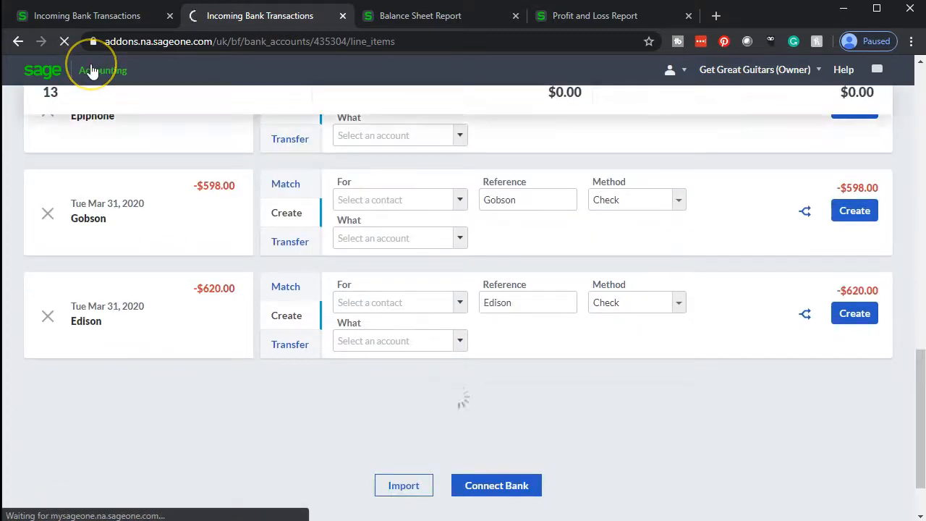
{"action": "left_click", "coordinate": [284, 184]}
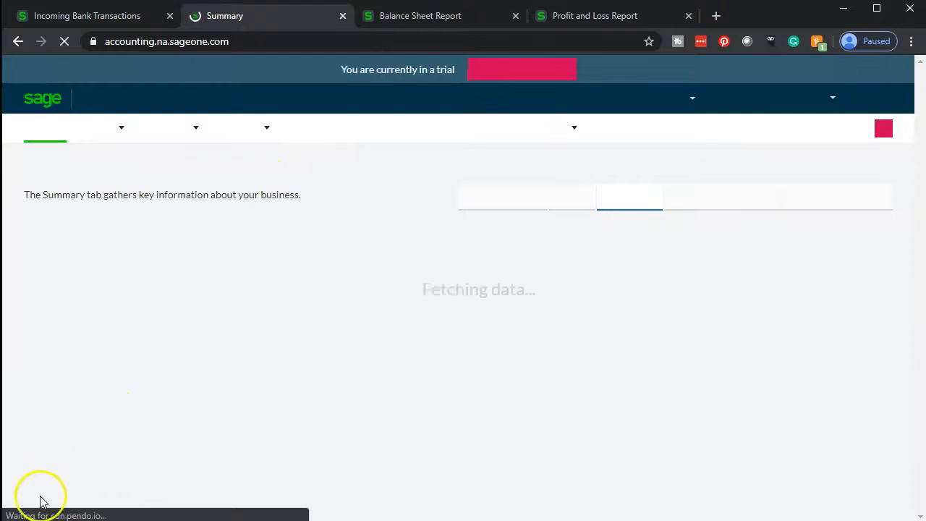
Start a new Other Payment and enter Edison as the vendor
{"action": "left_click", "coordinate": [881, 130]}
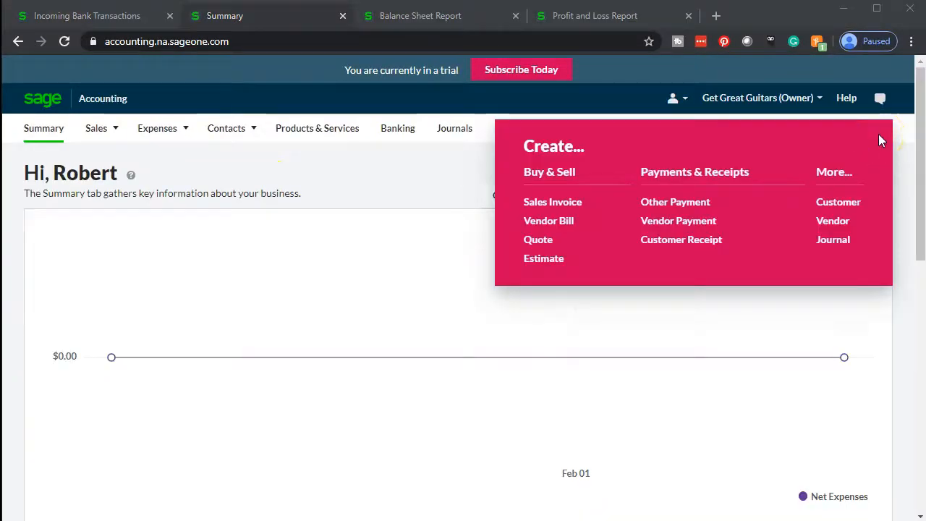
{"action": "left_click", "coordinate": [707, 202]}
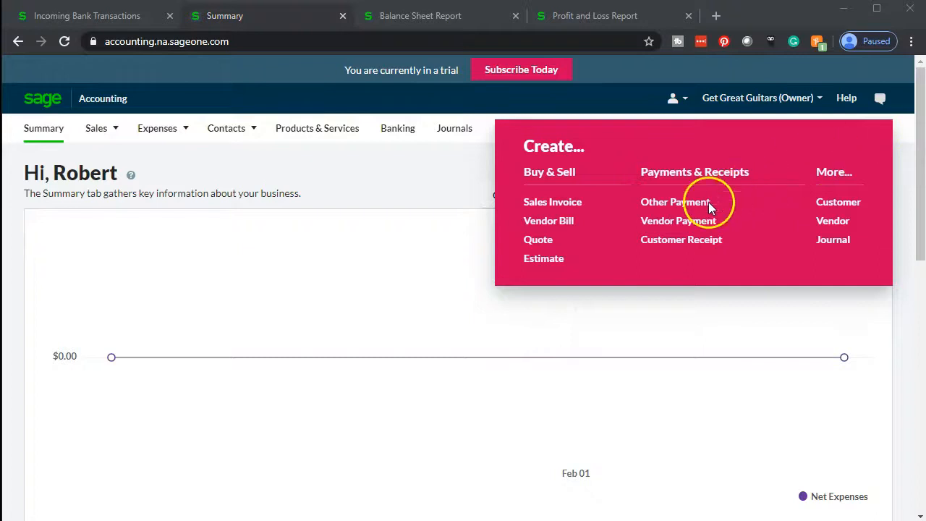
{"action": "left_click", "coordinate": [663, 212]}
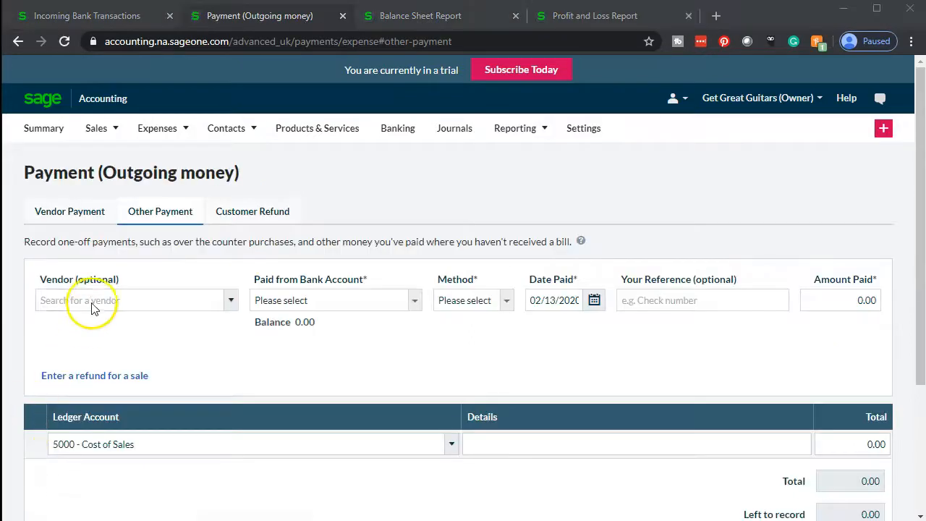
{"action": "left_click", "coordinate": [93, 303]}
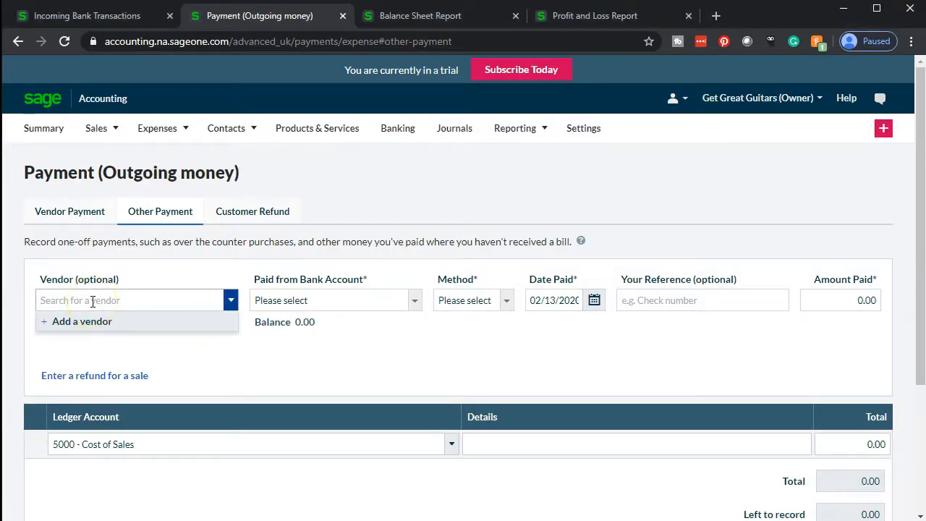
{"action": "type", "text": "Edison"}
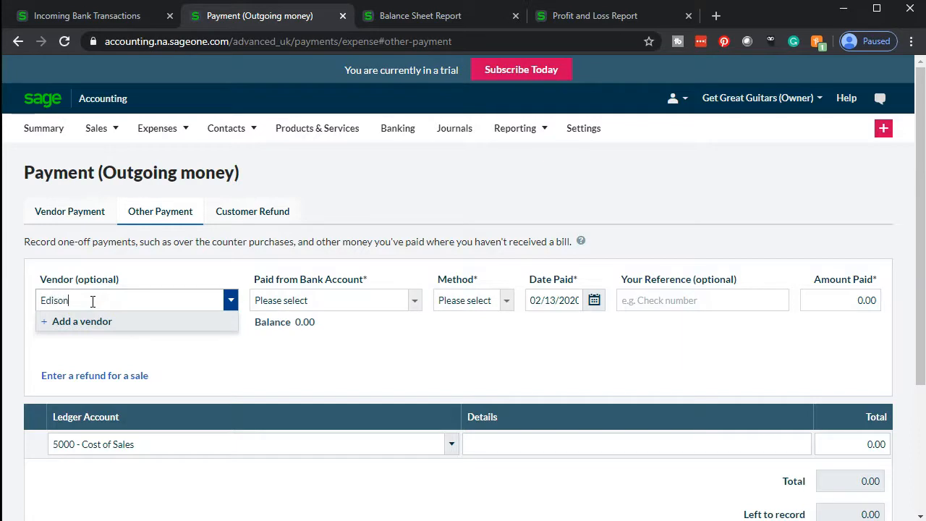
{"action": "key", "text": "Tab"}
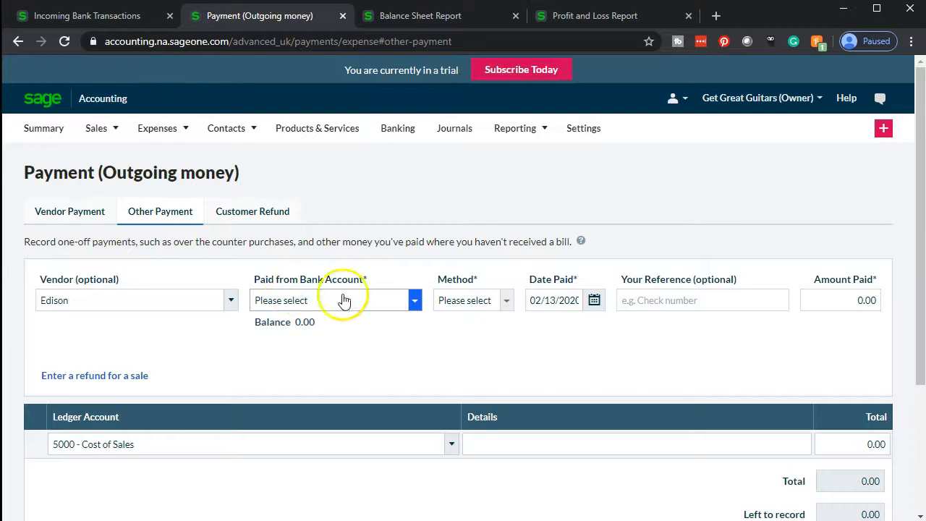
Set the payment to be paid from 1010 - Checking with Check as the method
{"action": "left_click", "coordinate": [414, 300]}
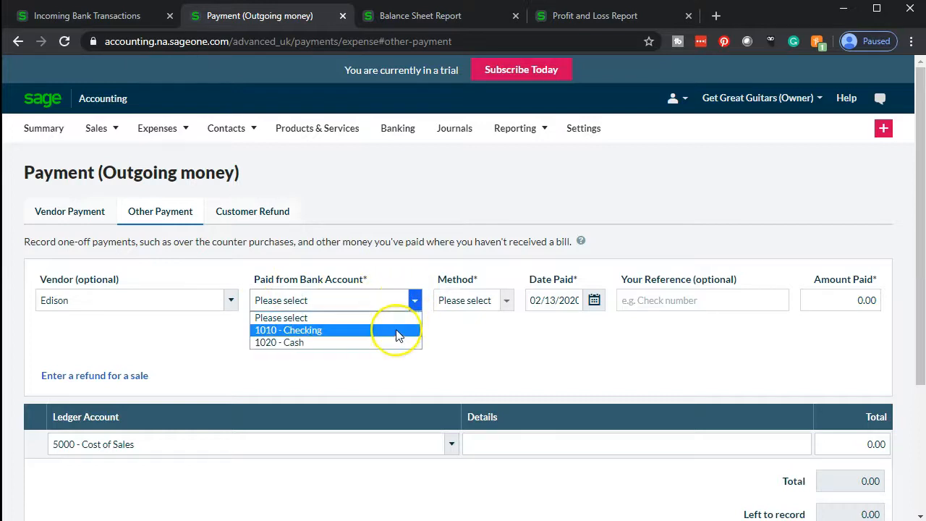
{"action": "left_click", "coordinate": [396, 331]}
{"action": "left_click", "coordinate": [507, 301]}
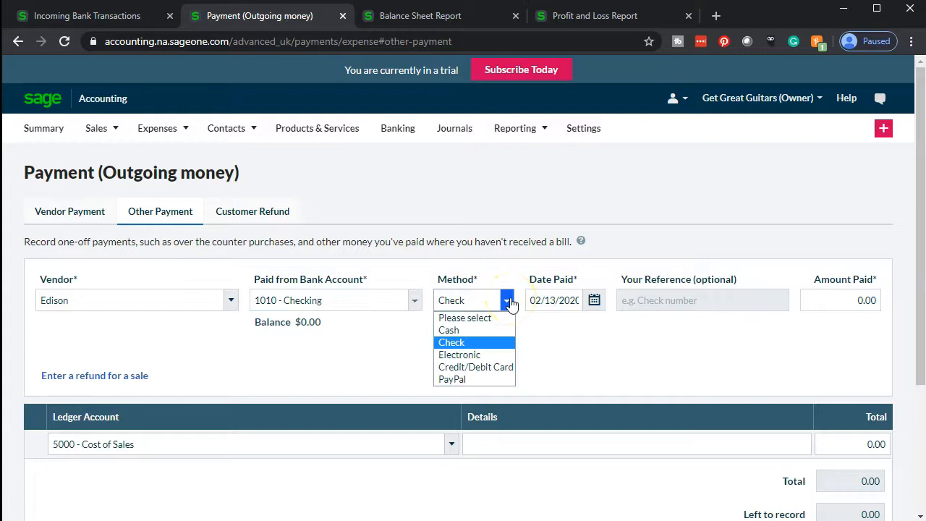
{"action": "left_click", "coordinate": [510, 304]}
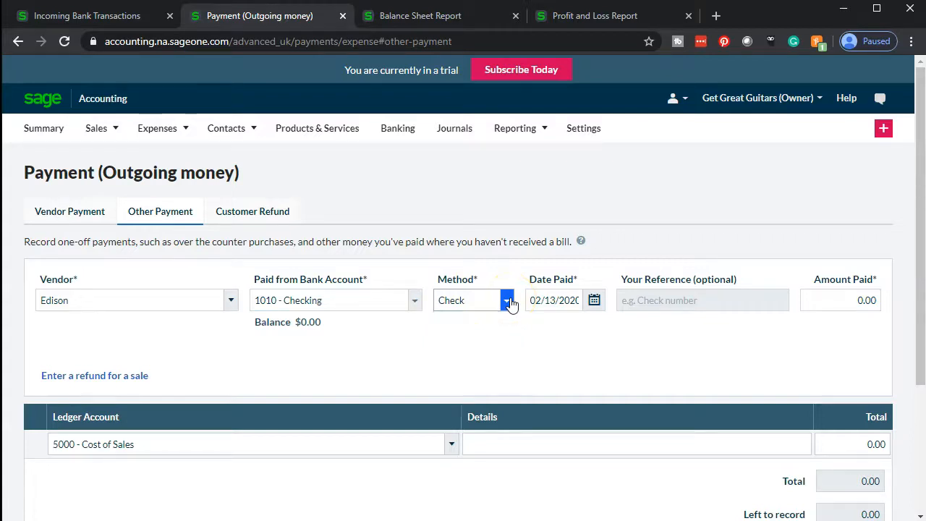
Check the Edison transaction's date in the incoming bank transactions and set the payment's Date Paid to 03/31/2020
{"action": "left_click", "coordinate": [114, 20]}
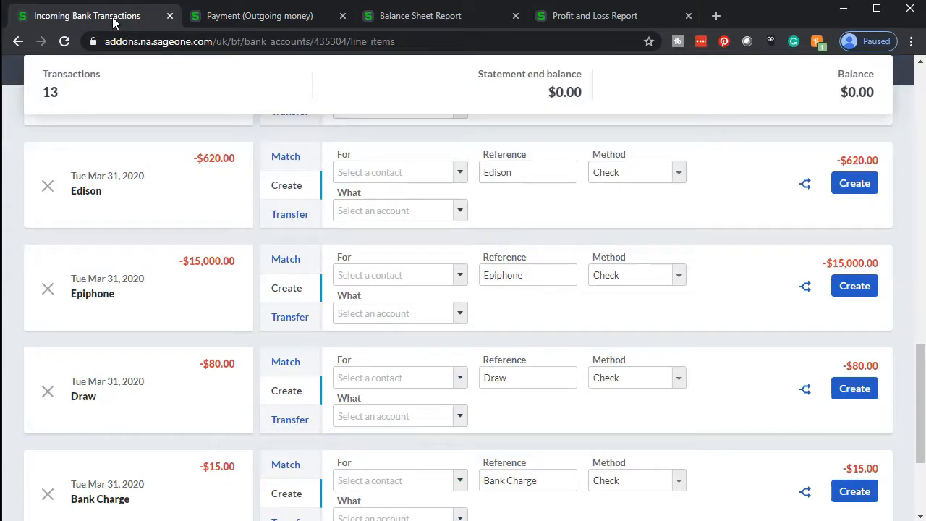
{"action": "left_click", "coordinate": [241, 18]}
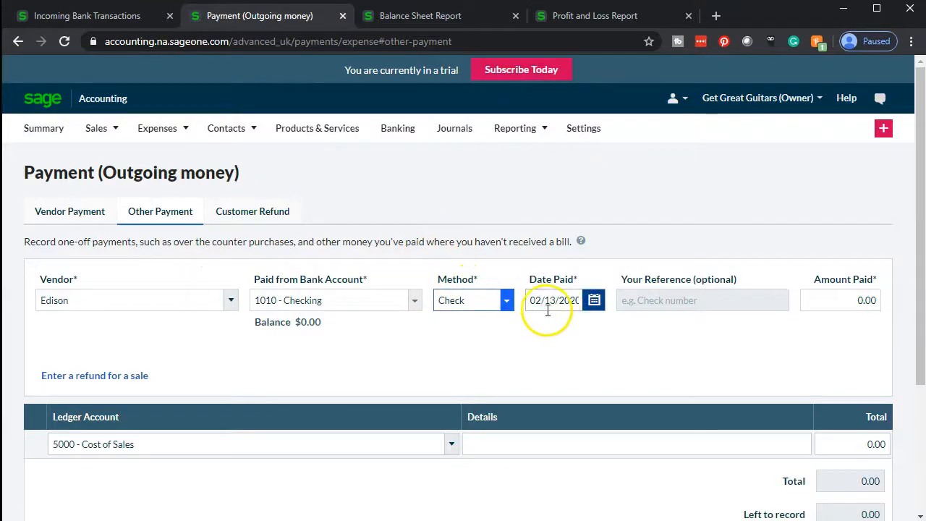
{"action": "left_click", "coordinate": [593, 301]}
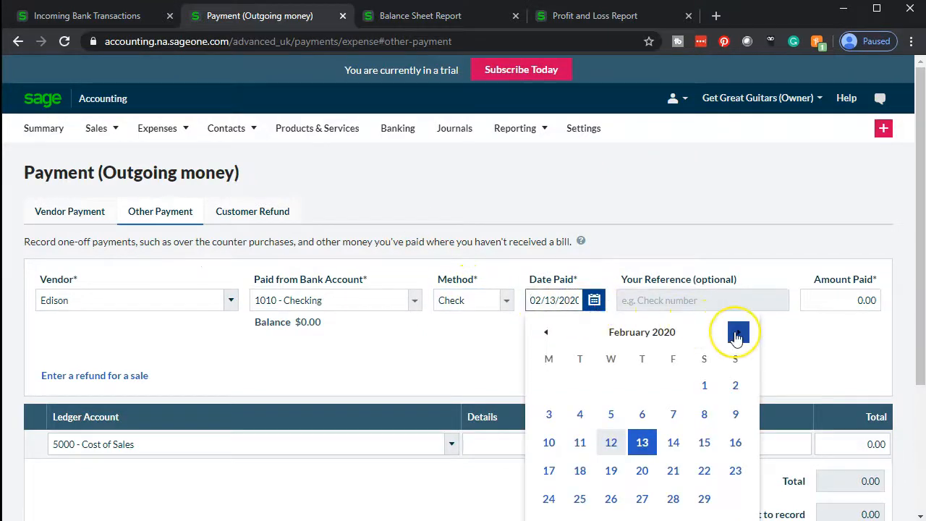
{"action": "left_click", "coordinate": [736, 333]}
{"action": "left_click", "coordinate": [735, 470]}
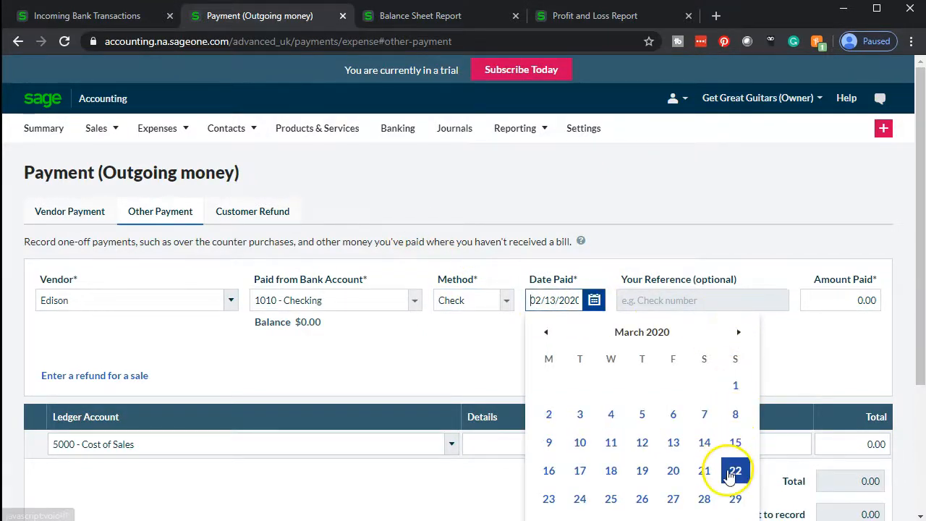
{"action": "scroll", "coordinate": [723, 477], "scroll_direction": "down", "scroll_amount": 1}
{"action": "left_click", "coordinate": [579, 454]}
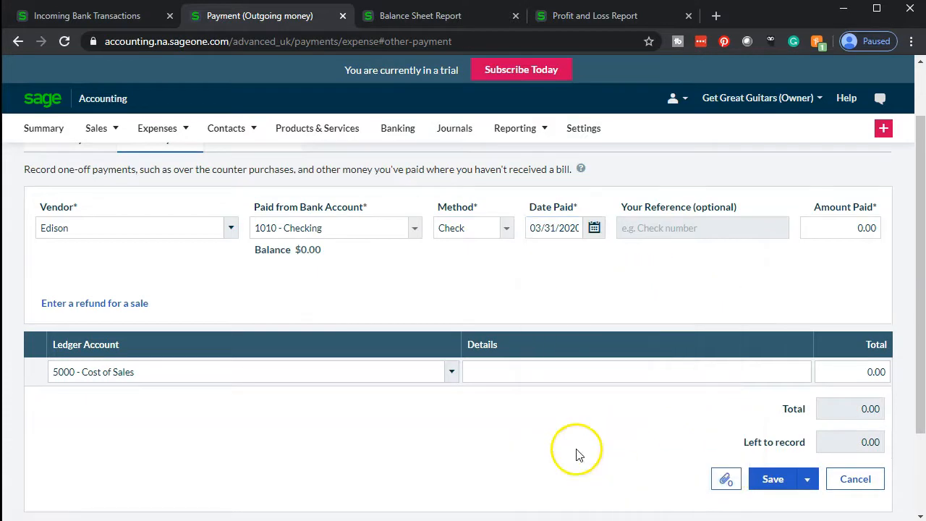
Look up the Edison amount in the incoming bank transactions and enter 620 as the payment's Amount Paid
{"action": "left_click", "coordinate": [822, 228]}
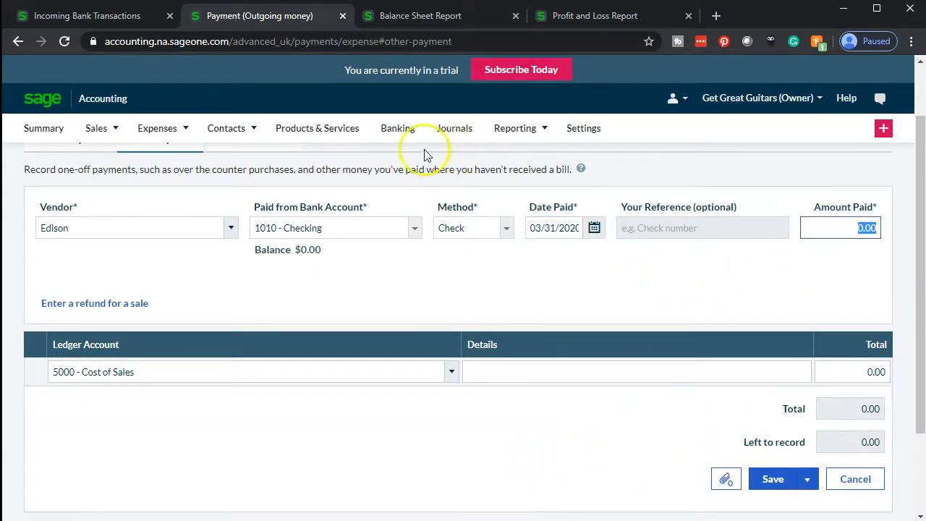
{"action": "left_click", "coordinate": [122, 20]}
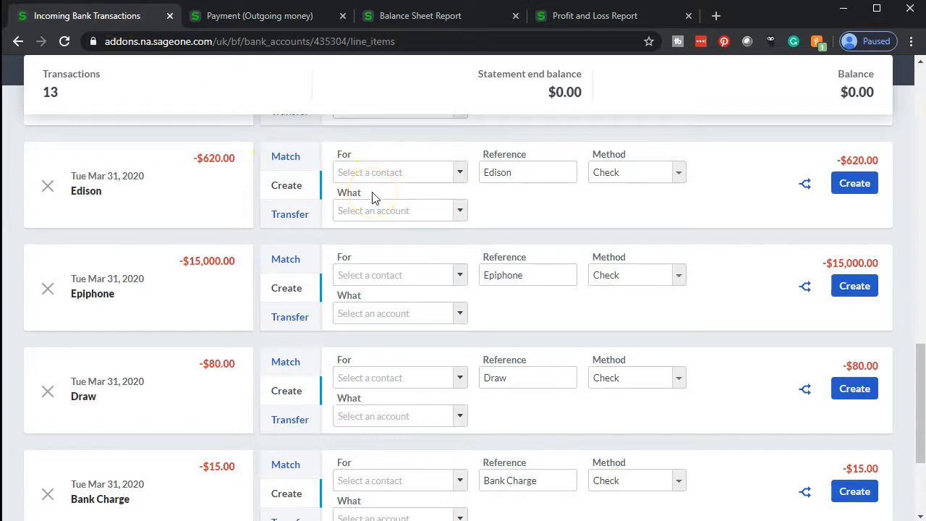
{"action": "left_click", "coordinate": [252, 23]}
{"action": "type", "text": "620"}
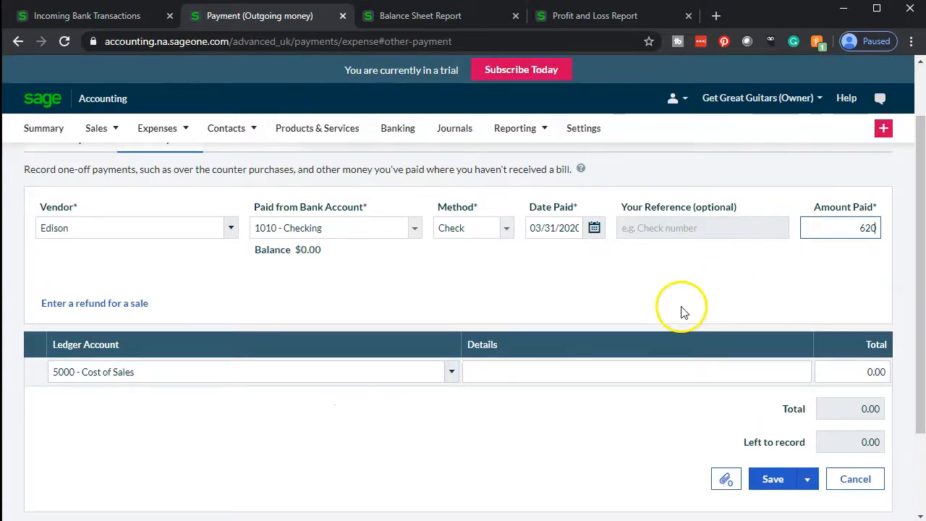
{"action": "left_click", "coordinate": [423, 454]}
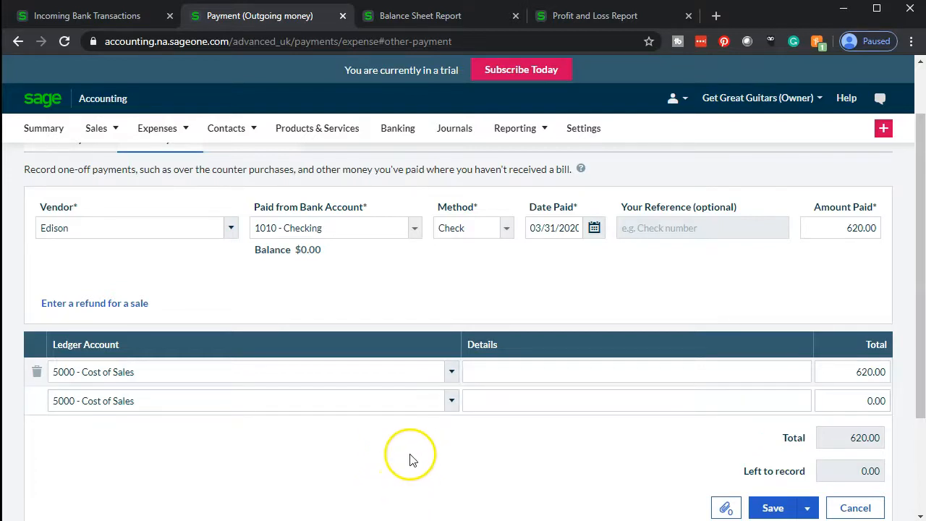
Set the 620.00 payment line's ledger account to 6400 - Utilities Expense
{"action": "scroll", "coordinate": [412, 459], "scroll_direction": "down", "scroll_amount": 1}
{"action": "left_click", "coordinate": [450, 300]}
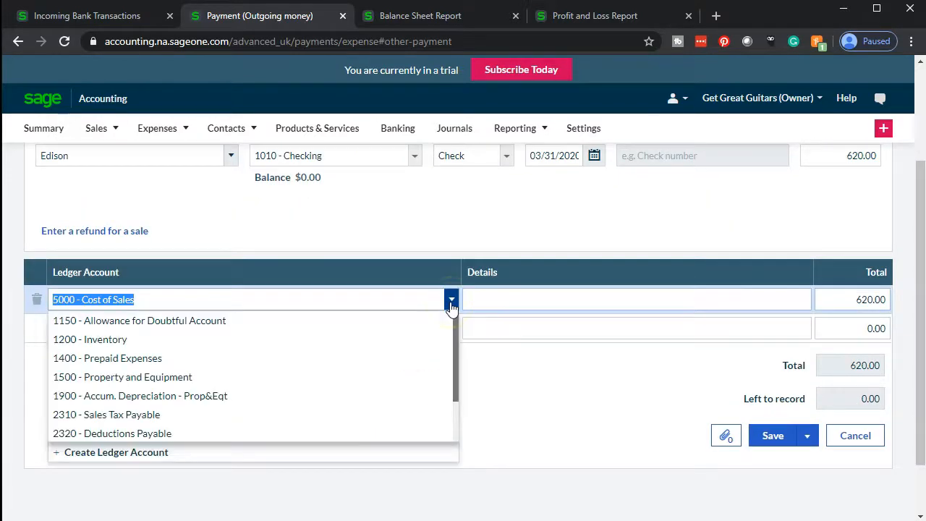
{"action": "scroll", "coordinate": [401, 343], "scroll_direction": "down", "scroll_amount": 4}
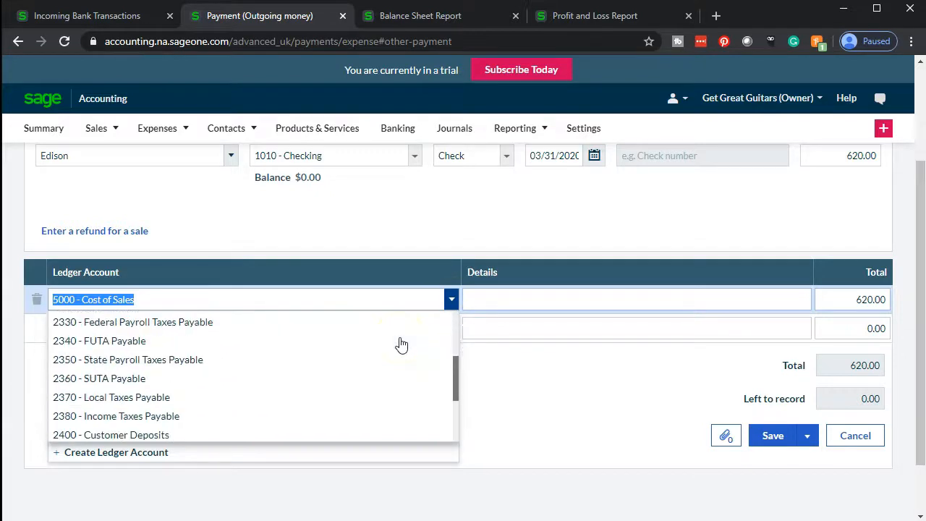
{"action": "scroll", "coordinate": [401, 343], "scroll_direction": "down", "scroll_amount": 5}
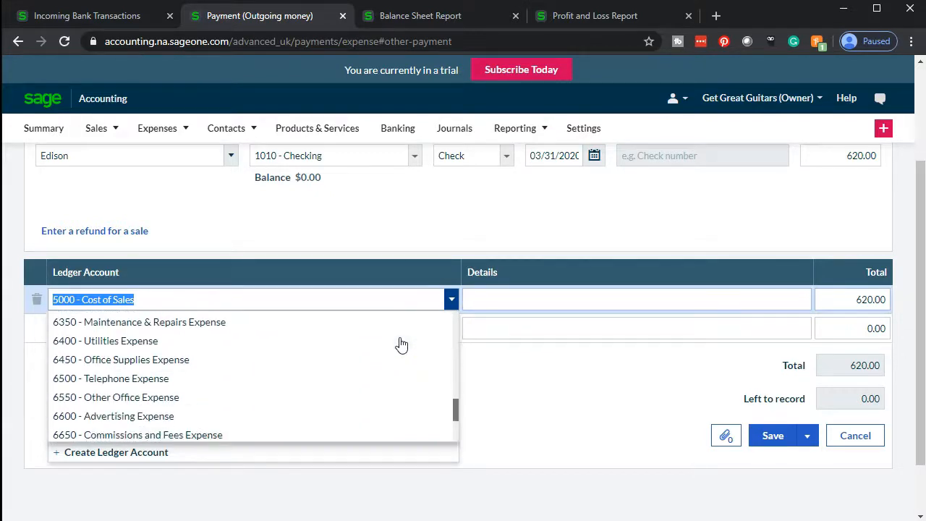
{"action": "left_click", "coordinate": [149, 343]}
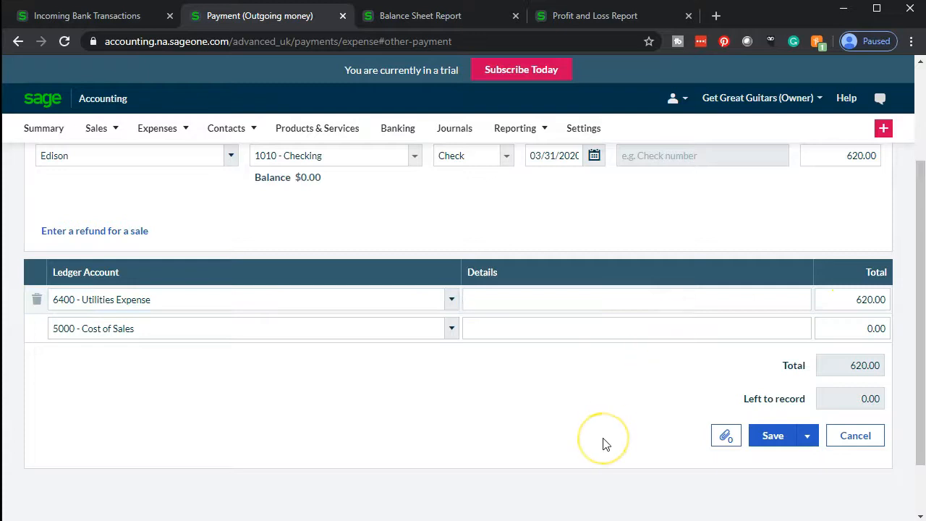
Save the Edison payment and create Edison as a new vendor, keeping the vendor form's default details
{"action": "scroll", "coordinate": [604, 443], "scroll_direction": "up", "scroll_amount": 1}
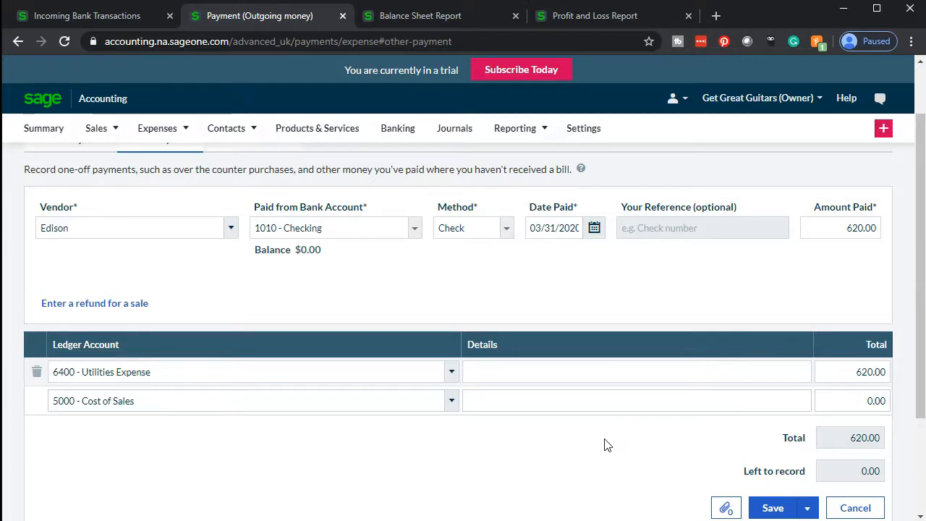
{"action": "left_click", "coordinate": [771, 507]}
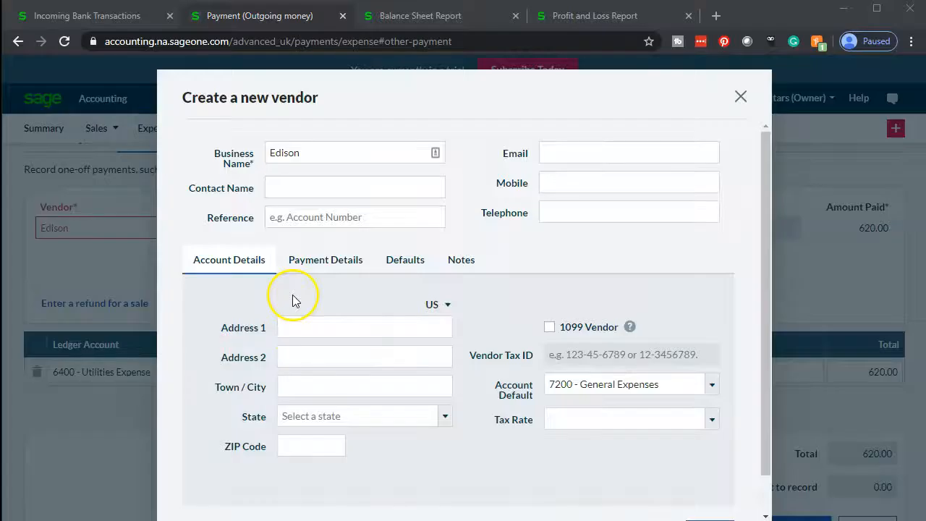
{"action": "scroll", "coordinate": [294, 302], "scroll_direction": "down", "scroll_amount": 2}
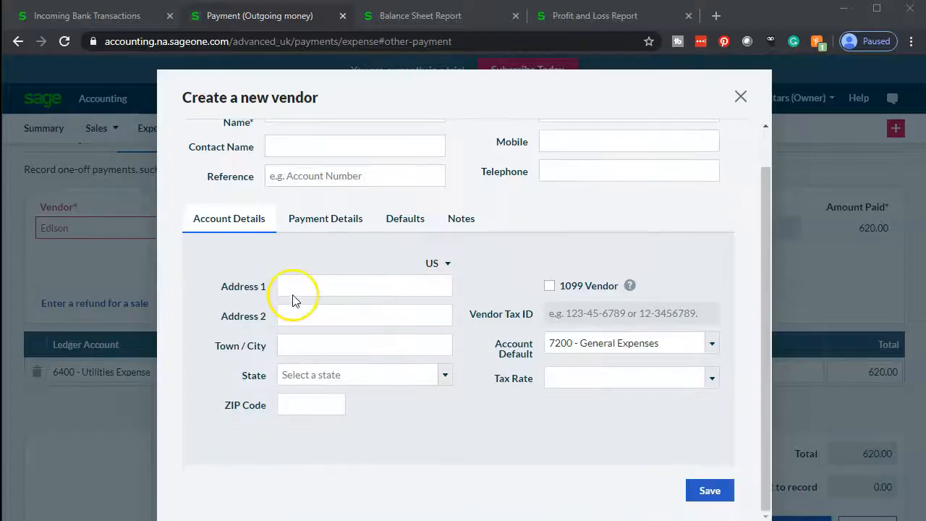
{"action": "left_click", "coordinate": [707, 492]}
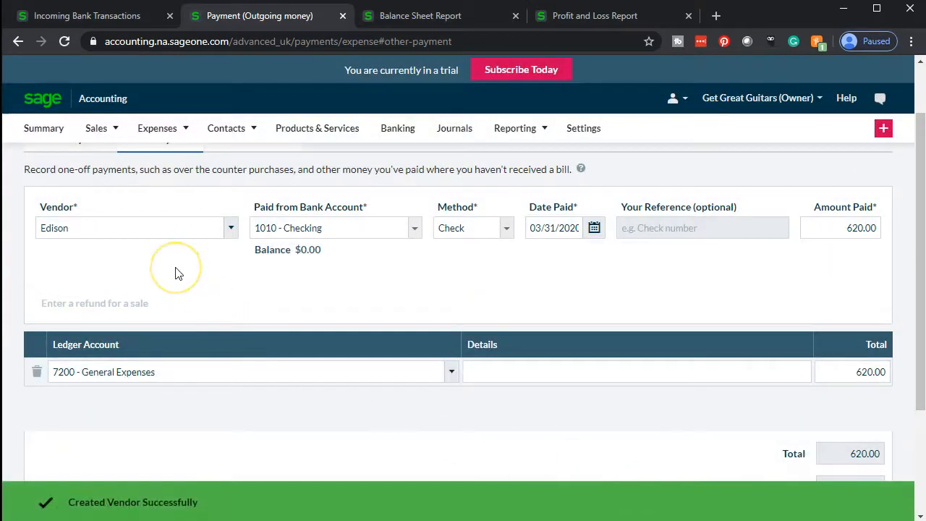
Save the payment as a manually written check with check number 1001
{"action": "scroll", "coordinate": [268, 289], "scroll_direction": "down", "scroll_amount": 1}
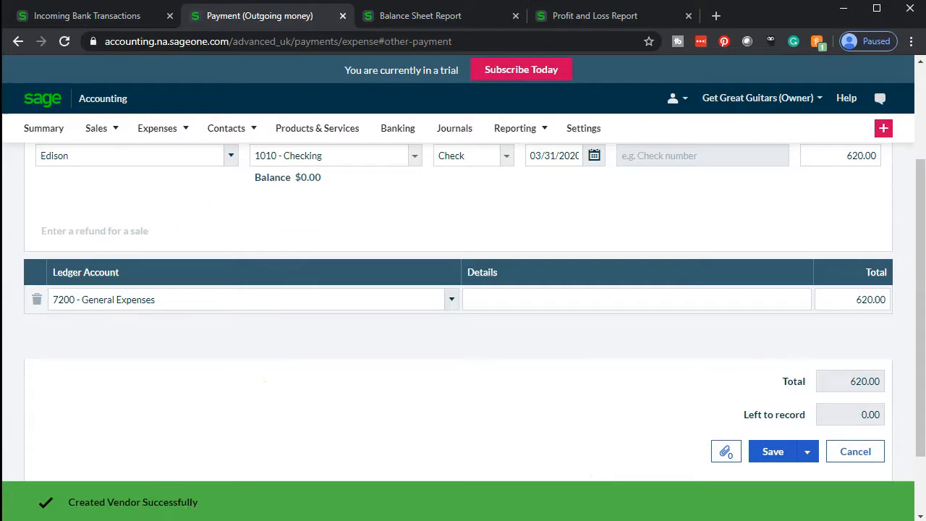
{"action": "left_click", "coordinate": [773, 452]}
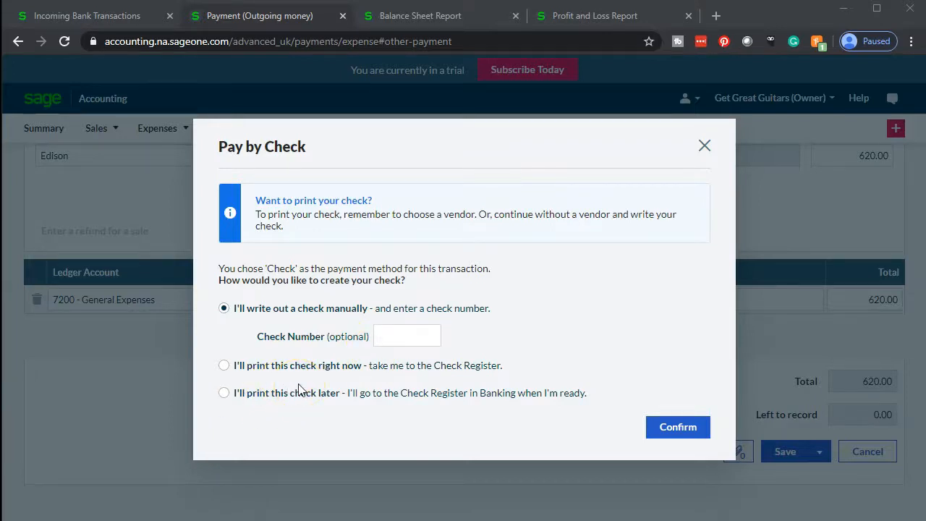
{"action": "left_click", "coordinate": [394, 336]}
{"action": "type", "text": "1001"}
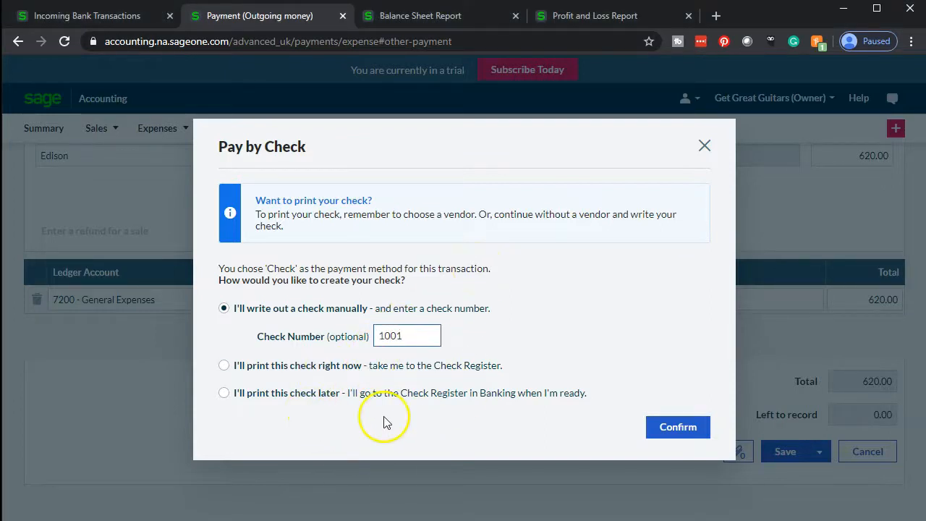
{"action": "left_click", "coordinate": [664, 432]}
{"action": "left_click", "coordinate": [533, 123]}
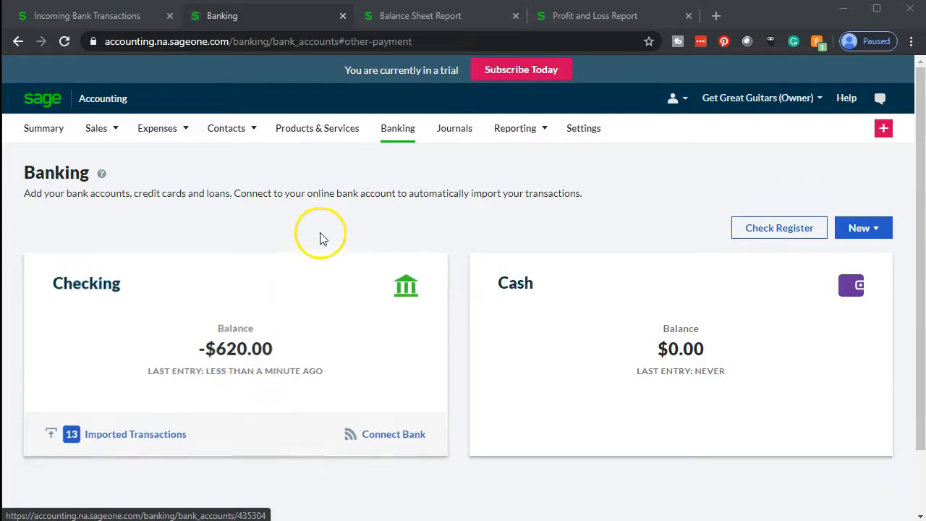
Recalculate the Balance Sheet report to 12/31/2020 and check the Checking and Net Profit / Loss lines
{"action": "left_click", "coordinate": [443, 16]}
{"action": "mouse_move", "coordinate": [488, 150]}
{"action": "left_click", "coordinate": [177, 282]}
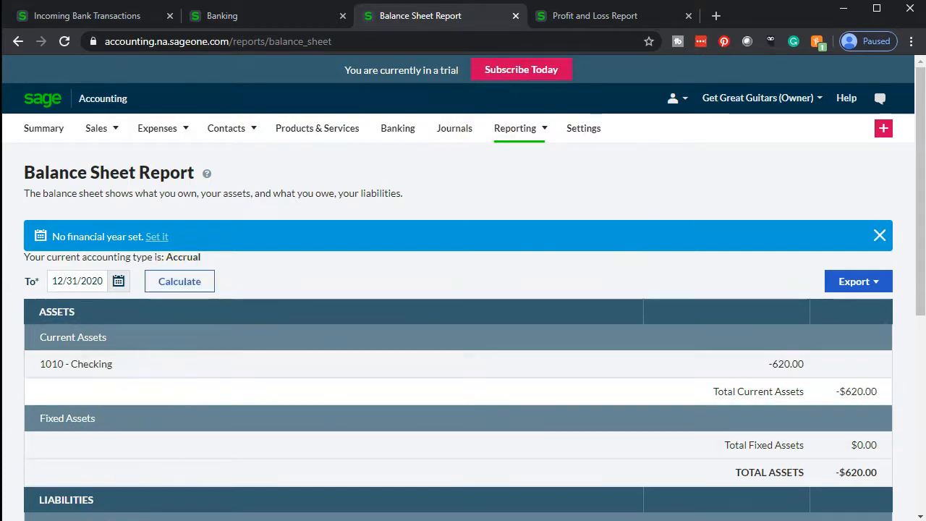
{"action": "scroll", "coordinate": [785, 295], "scroll_direction": "down", "scroll_amount": 1}
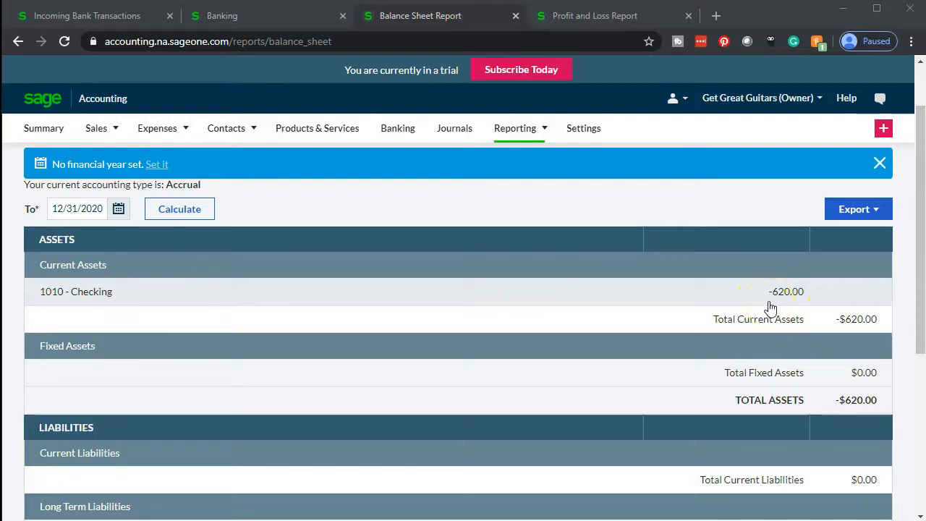
{"action": "scroll", "coordinate": [770, 308], "scroll_direction": "down", "scroll_amount": 2}
{"action": "scroll", "coordinate": [770, 308], "scroll_direction": "down", "scroll_amount": 1}
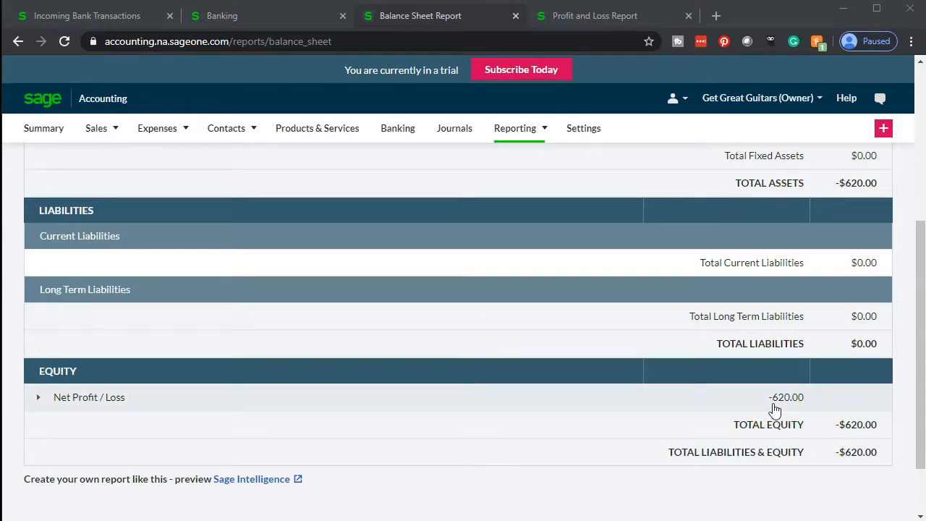
Recalculate the Profit and Loss report for This Year and check which expense account holds the Edison payment
{"action": "left_click", "coordinate": [607, 21]}
{"action": "left_click", "coordinate": [439, 264]}
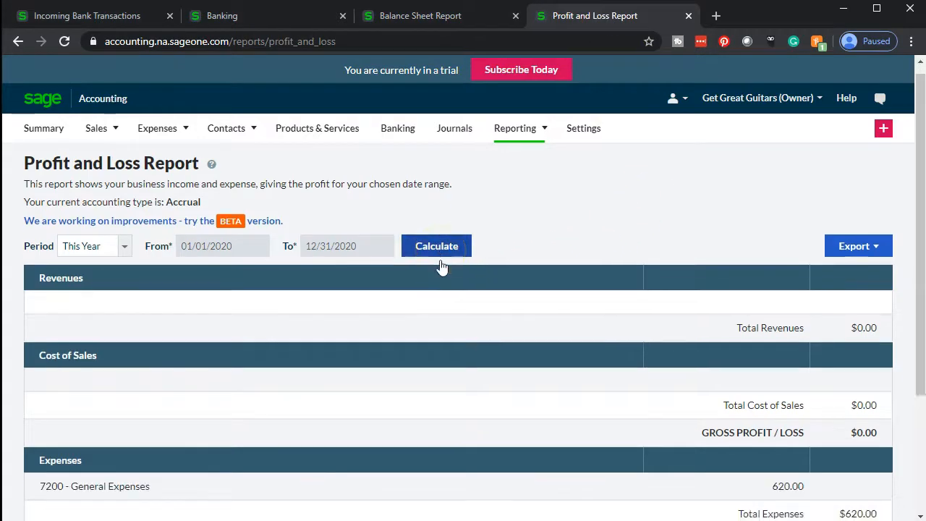
{"action": "scroll", "coordinate": [440, 264], "scroll_direction": "down", "scroll_amount": 3}
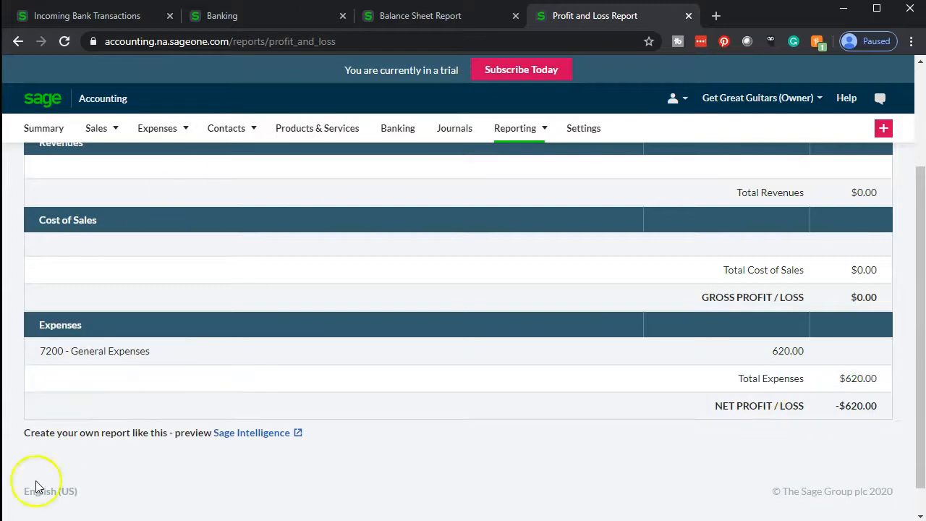
Open the Edison payment from the 7200 - General Expenses detail, change its 620.00 line to 6400 - Utilities Expense, and save
{"action": "left_click", "coordinate": [134, 358]}
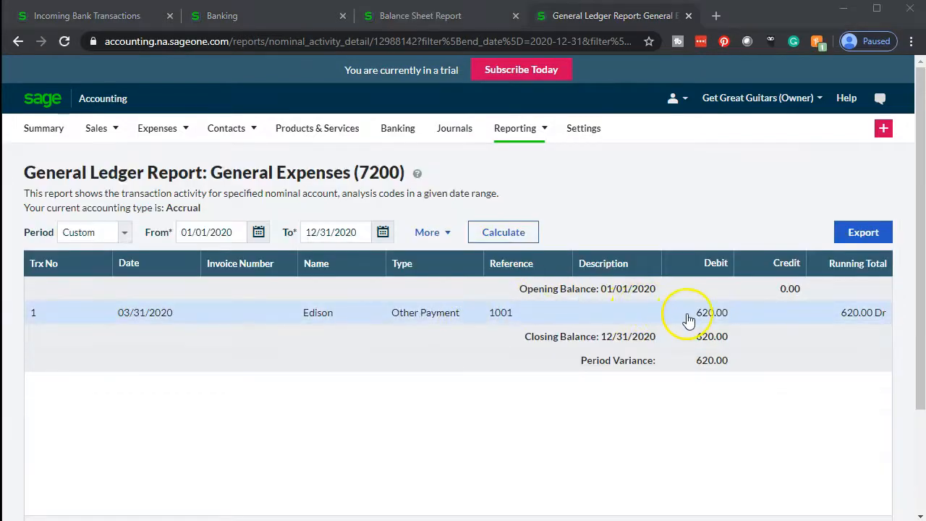
{"action": "left_click", "coordinate": [688, 318]}
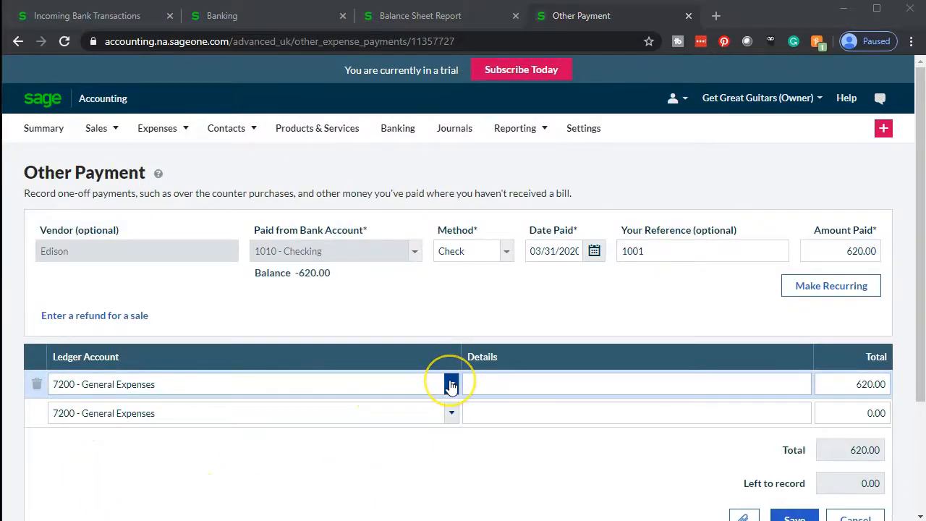
{"action": "left_click", "coordinate": [450, 384]}
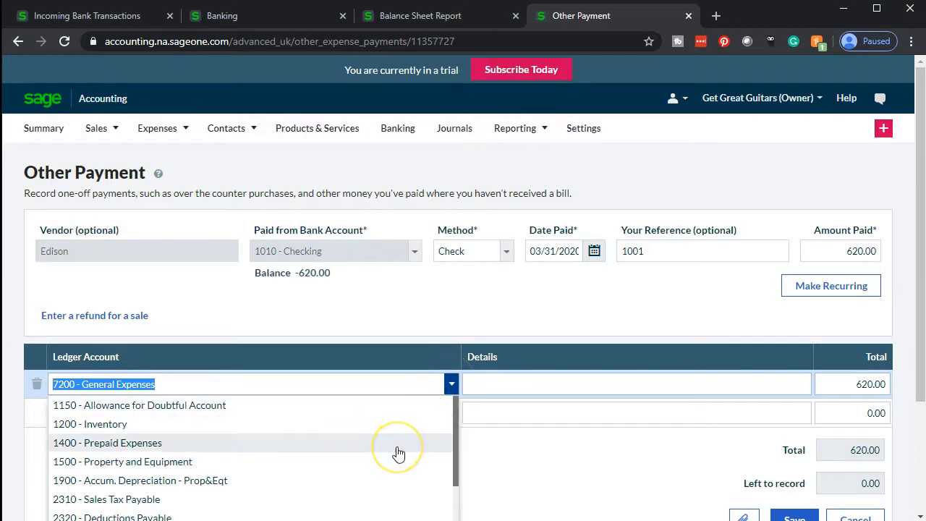
{"action": "type", "text": "ut"}
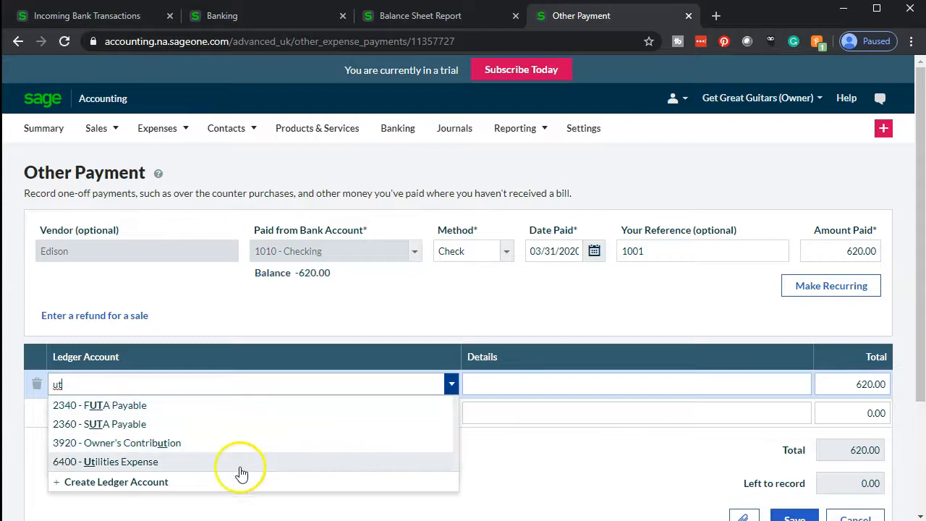
{"action": "left_click", "coordinate": [145, 461]}
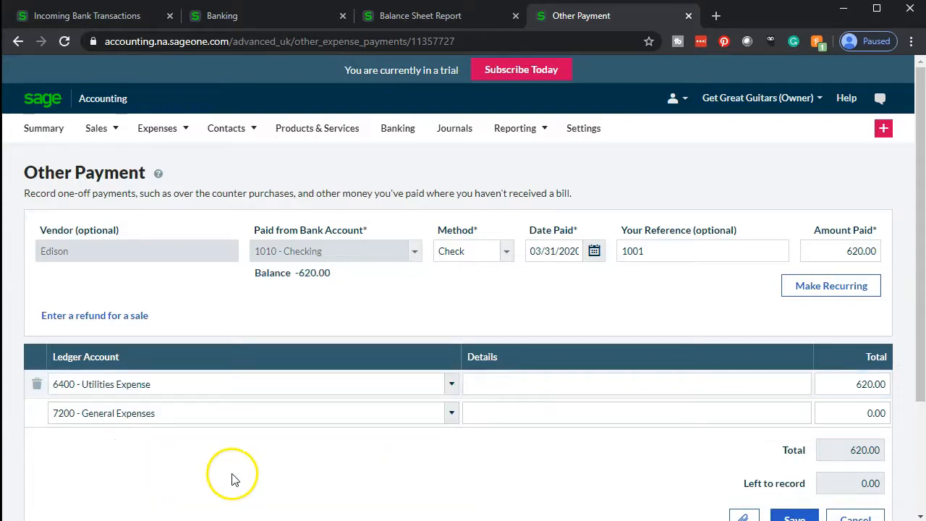
{"action": "scroll", "coordinate": [303, 478], "scroll_direction": "down", "scroll_amount": 1}
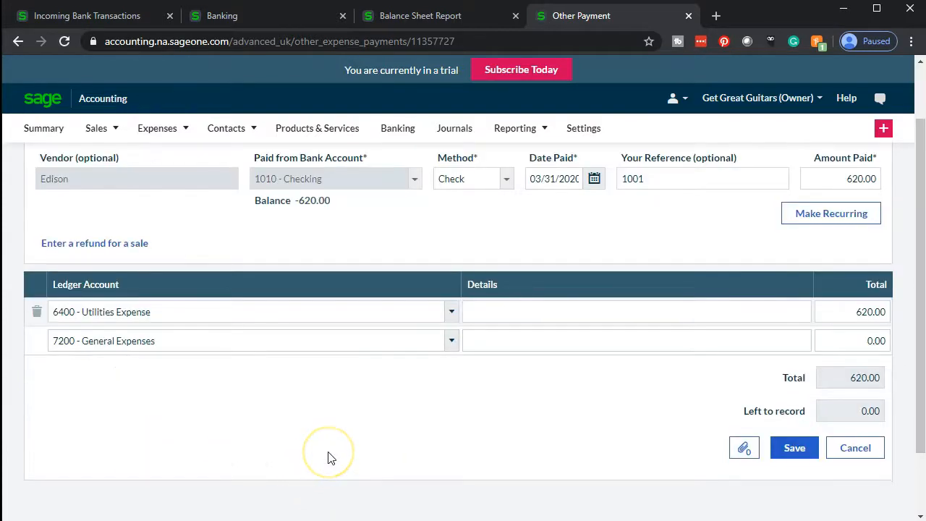
{"action": "left_click", "coordinate": [792, 446]}
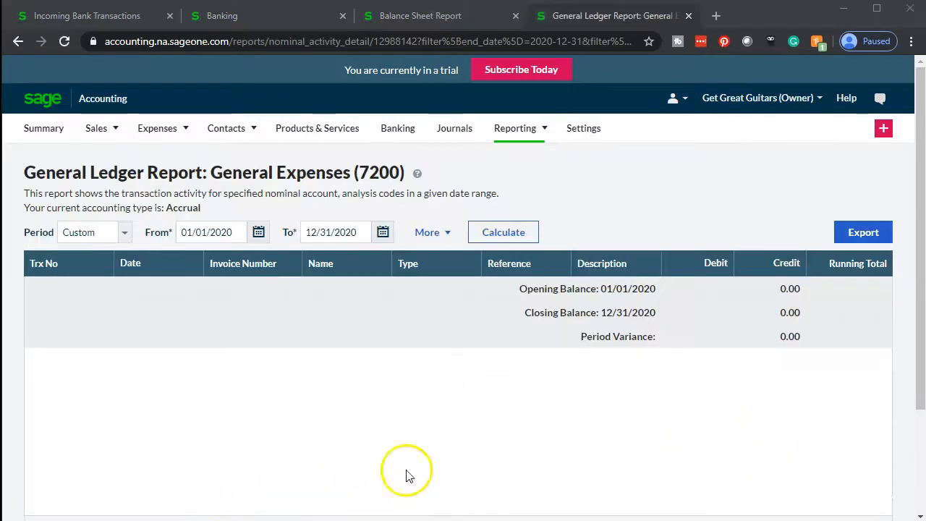
Reopen the Profit and Loss report and check the Expenses section for the corrected Edison payment
{"action": "left_click", "coordinate": [541, 131]}
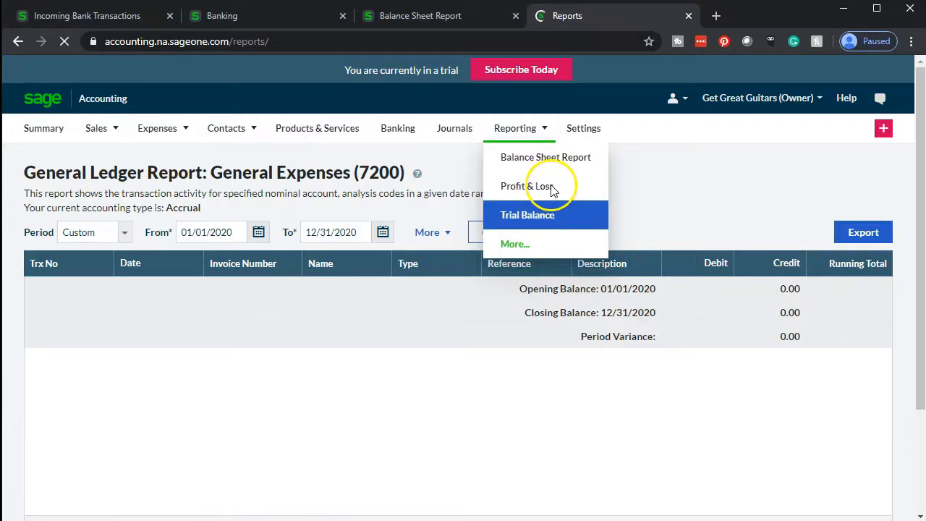
{"action": "scroll", "coordinate": [296, 325], "scroll_direction": "down", "scroll_amount": 1}
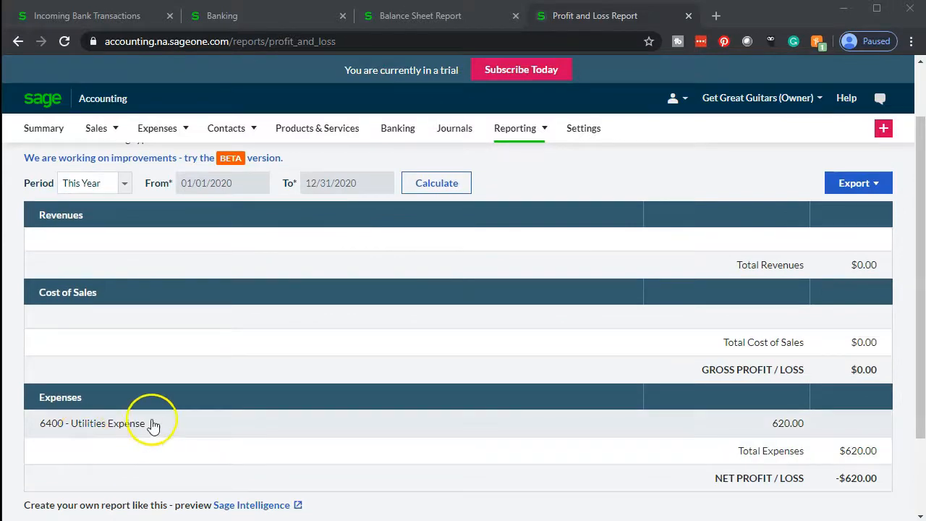
{"action": "scroll", "coordinate": [439, 134], "scroll_direction": "down", "scroll_amount": 2}
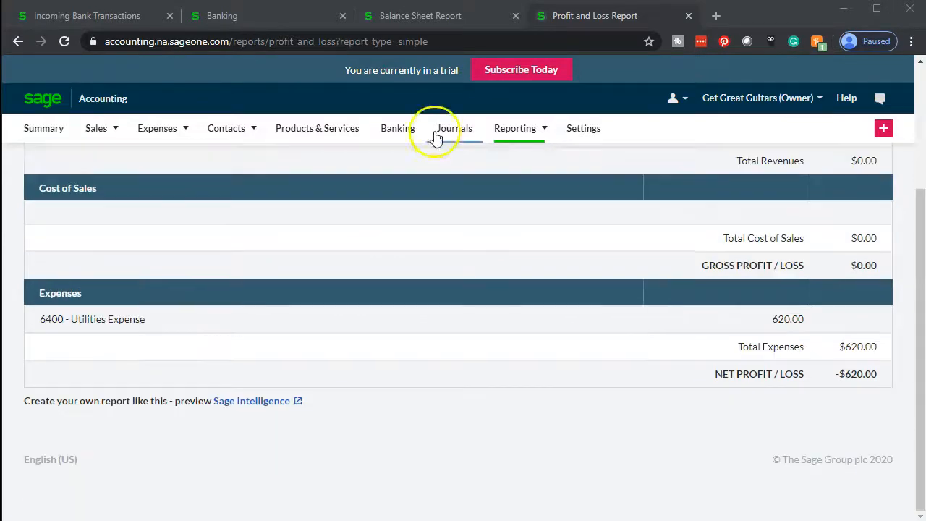
Refresh the incoming bank transactions and locate the $620.00 Edison transaction
{"action": "left_click", "coordinate": [272, 20]}
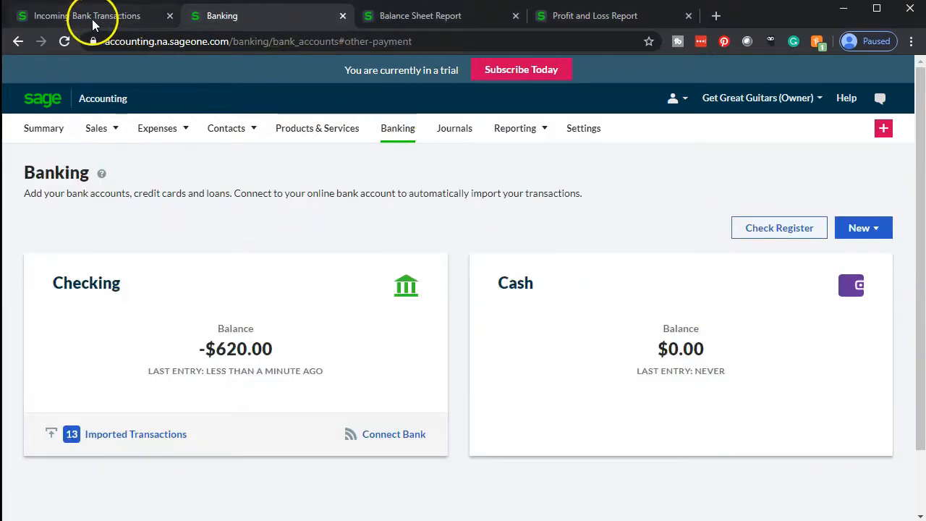
{"action": "left_click", "coordinate": [92, 19]}
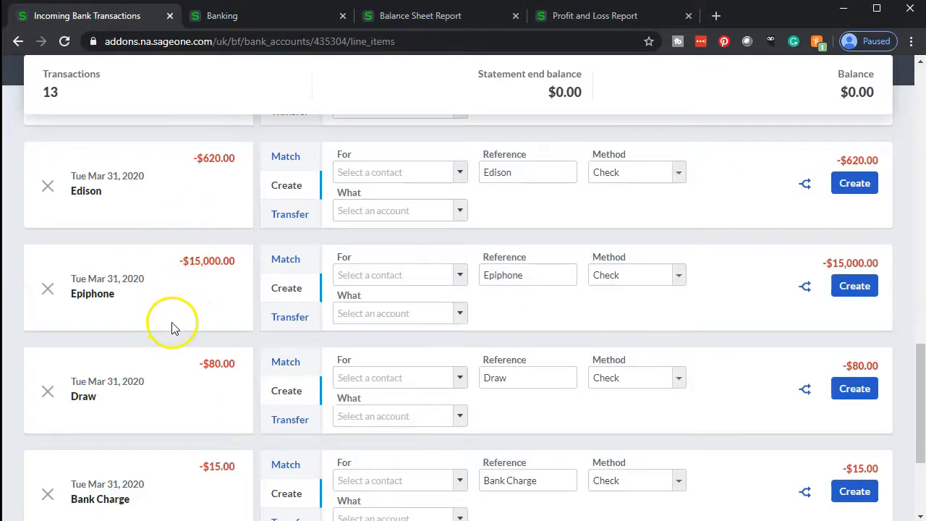
{"action": "left_click", "coordinate": [64, 42]}
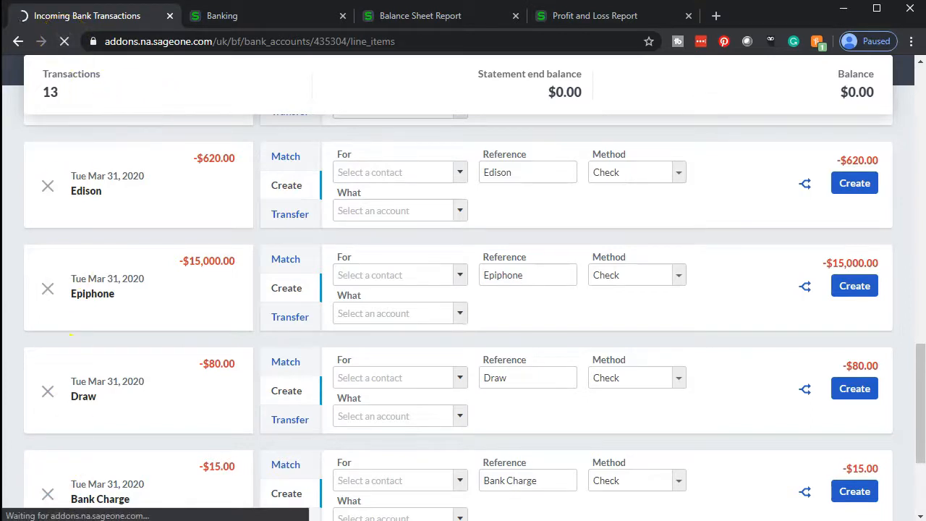
{"action": "scroll", "coordinate": [314, 325], "scroll_direction": "down", "scroll_amount": 4}
{"action": "scroll", "coordinate": [314, 324], "scroll_direction": "down", "scroll_amount": 2}
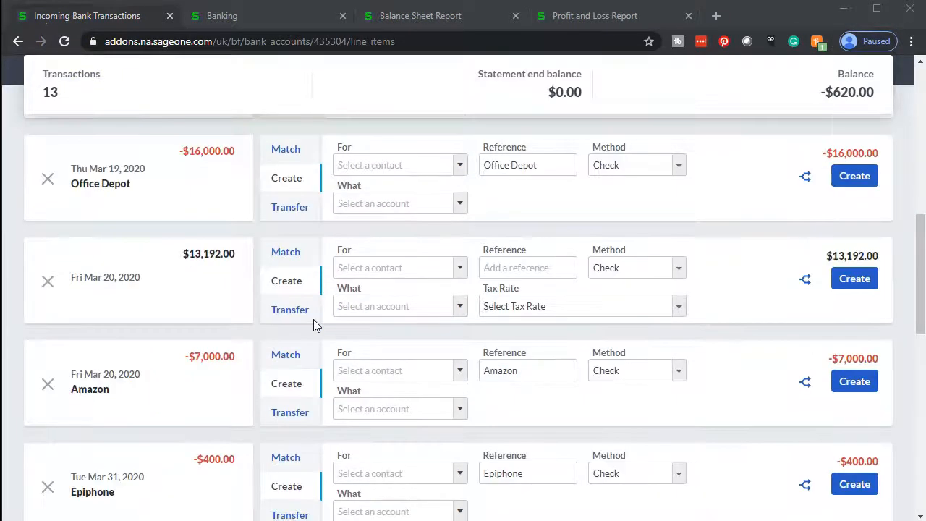
{"action": "scroll", "coordinate": [320, 296], "scroll_direction": "down", "scroll_amount": 1}
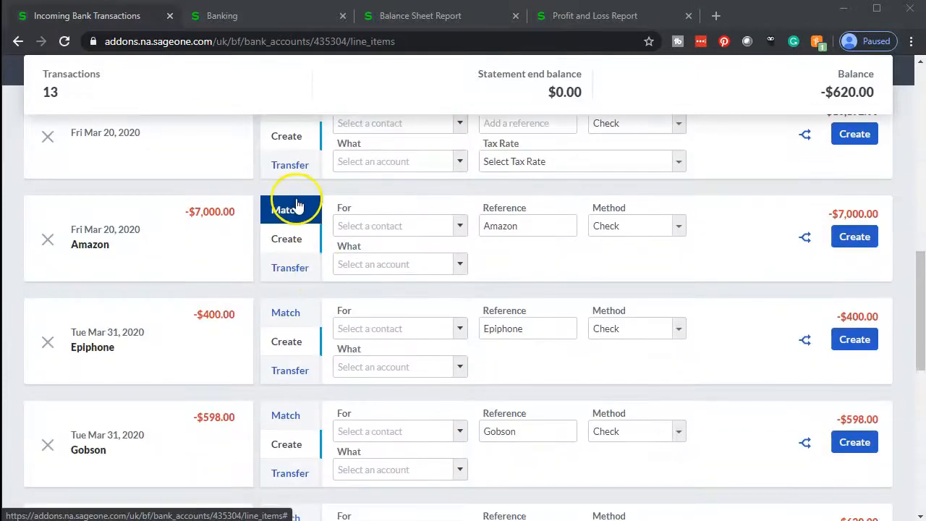
{"action": "scroll", "coordinate": [227, 266], "scroll_direction": "down", "scroll_amount": 5}
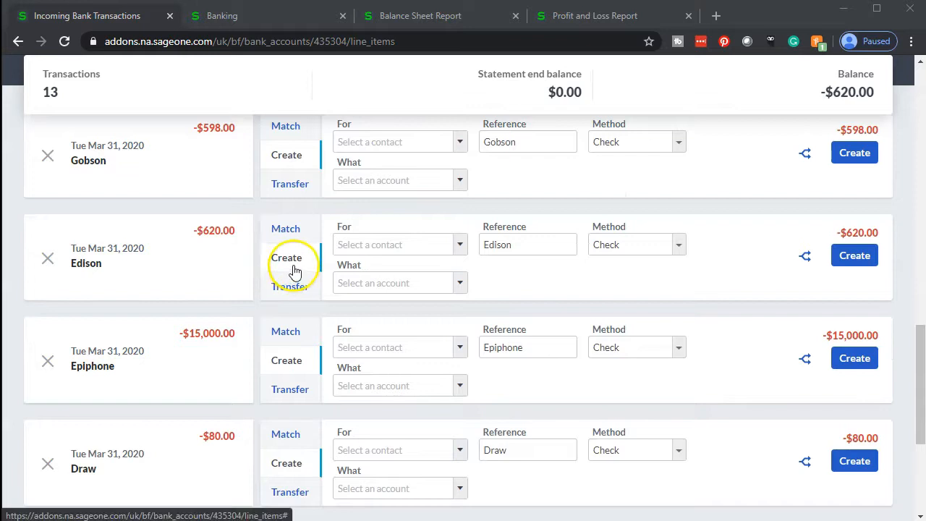
Try matching the Edison bank transaction to recorded payment 1001, review the chosen match, and return the transaction to Create mode without matching
{"action": "left_click", "coordinate": [294, 245]}
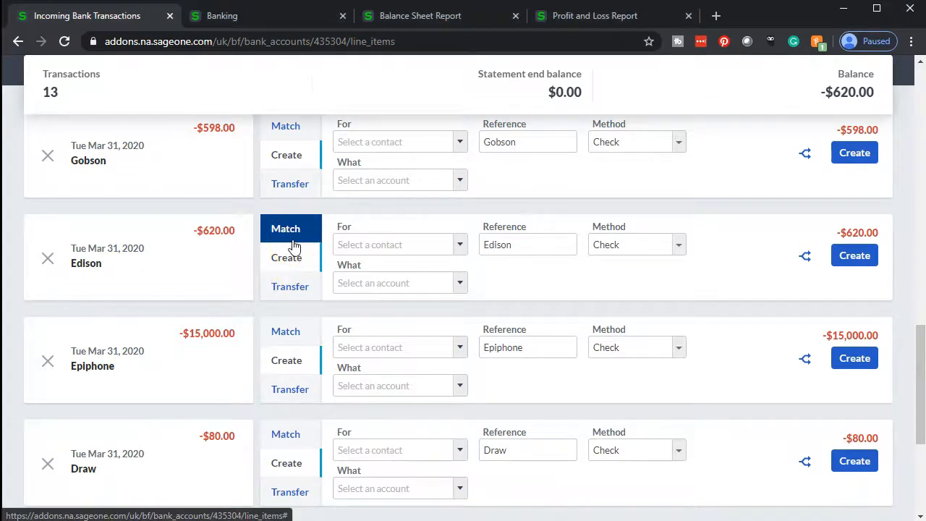
{"action": "left_click", "coordinate": [282, 249]}
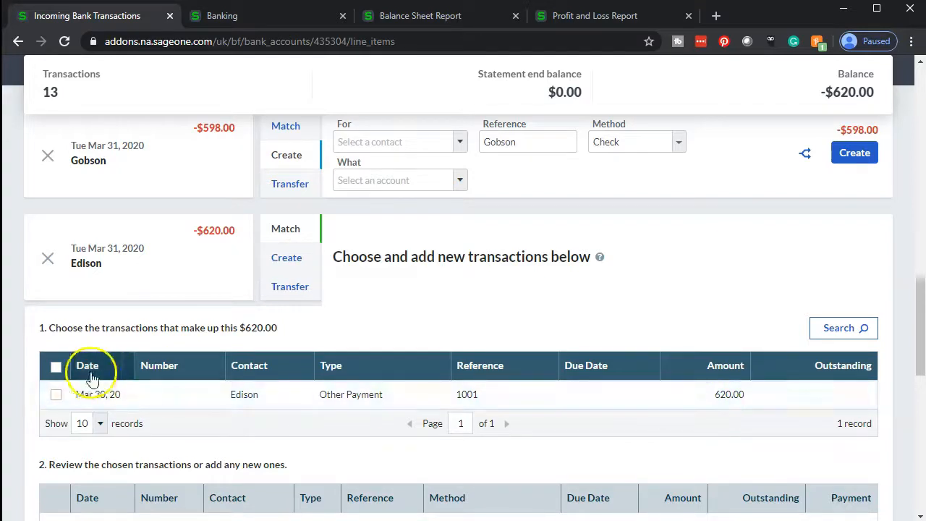
{"action": "left_click", "coordinate": [56, 395]}
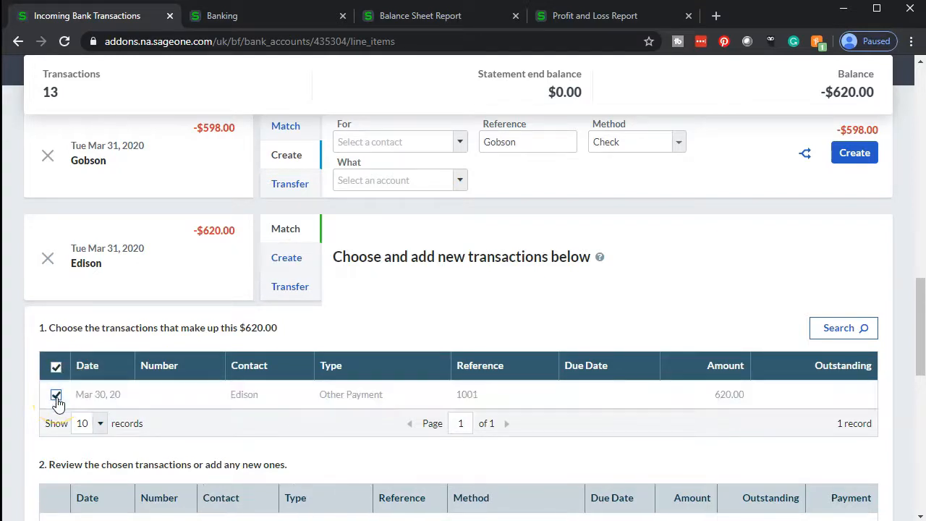
{"action": "scroll", "coordinate": [241, 390], "scroll_direction": "down", "scroll_amount": 2}
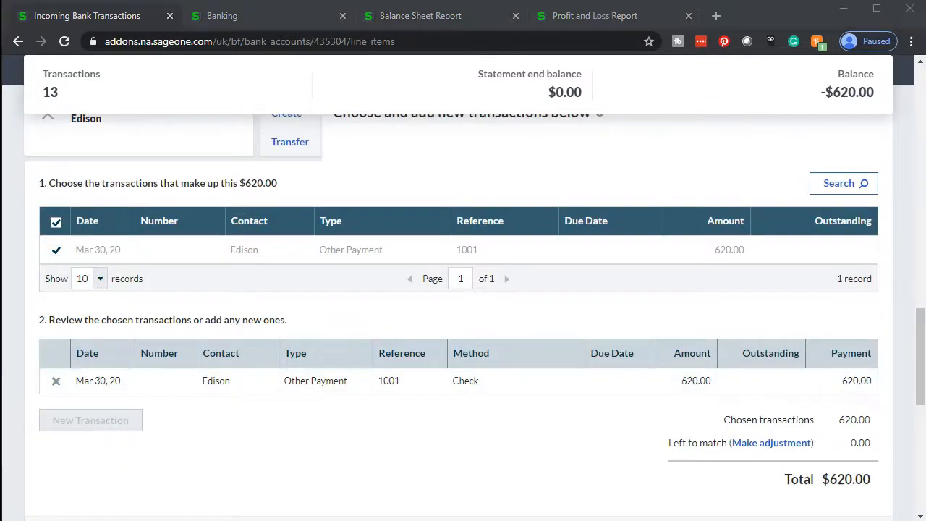
{"action": "scroll", "coordinate": [667, 378], "scroll_direction": "down", "scroll_amount": 2}
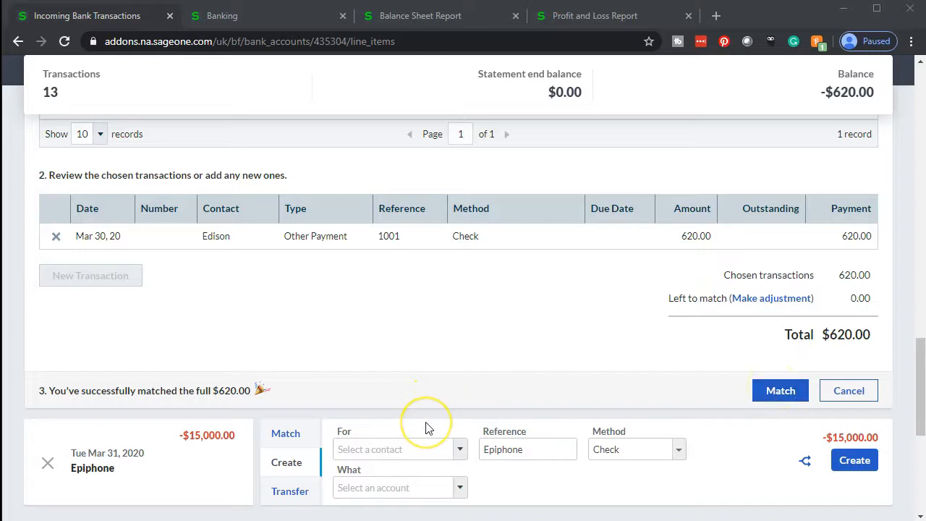
{"action": "scroll", "coordinate": [424, 425], "scroll_direction": "up", "scroll_amount": 3}
{"action": "scroll", "coordinate": [428, 427], "scroll_direction": "up", "scroll_amount": 2}
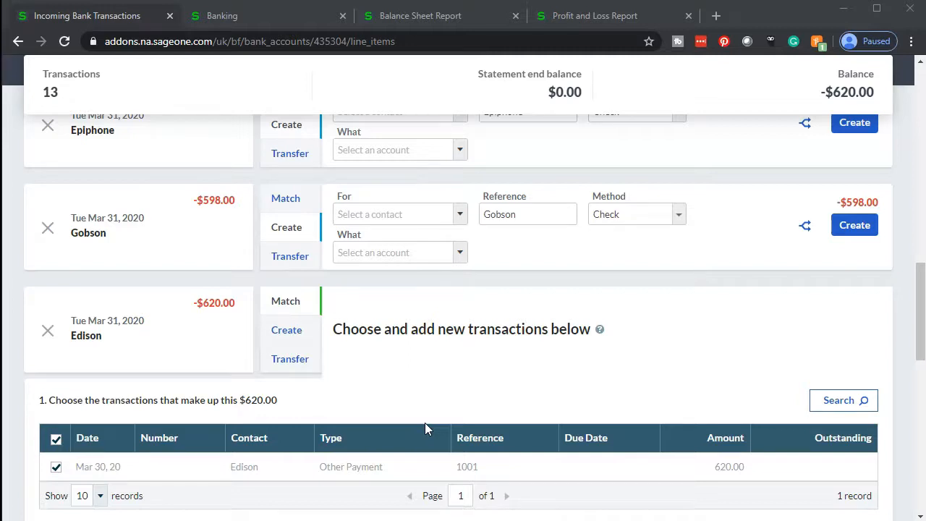
{"action": "left_click", "coordinate": [293, 329]}
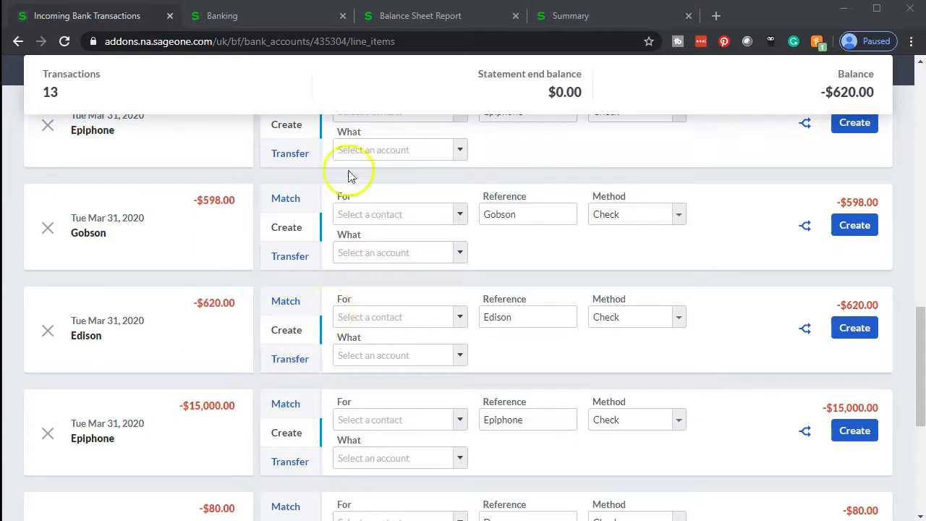
Open the Checking bank account from Banking and review the Edison payment in its activity list
{"action": "left_click", "coordinate": [592, 15]}
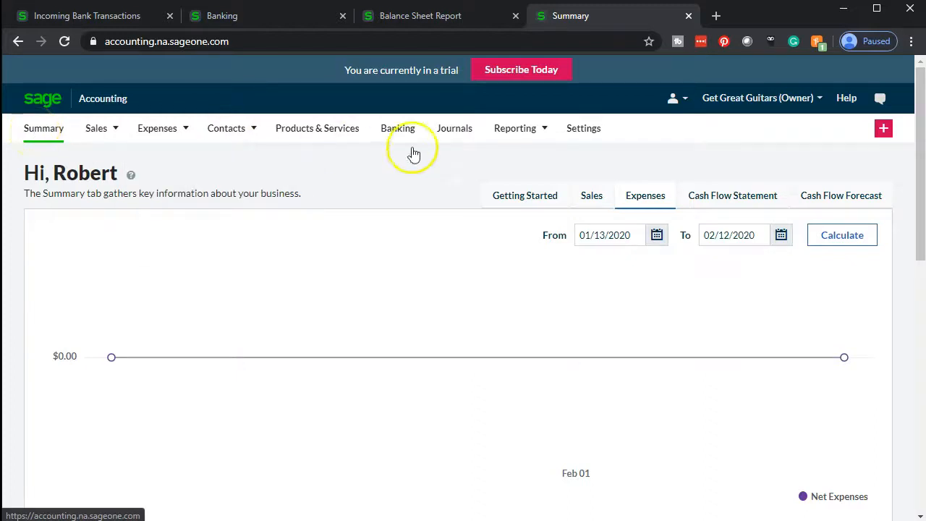
{"action": "mouse_move", "coordinate": [528, 130]}
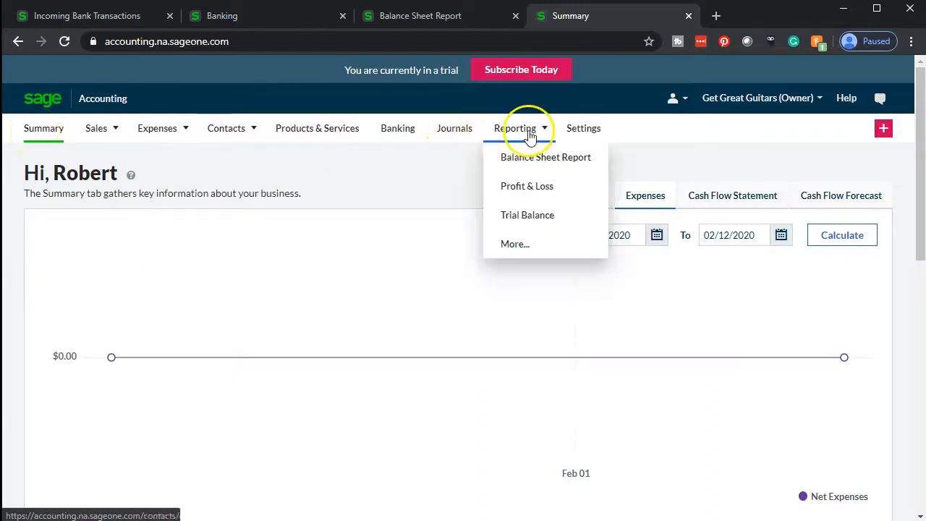
{"action": "left_click", "coordinate": [394, 137]}
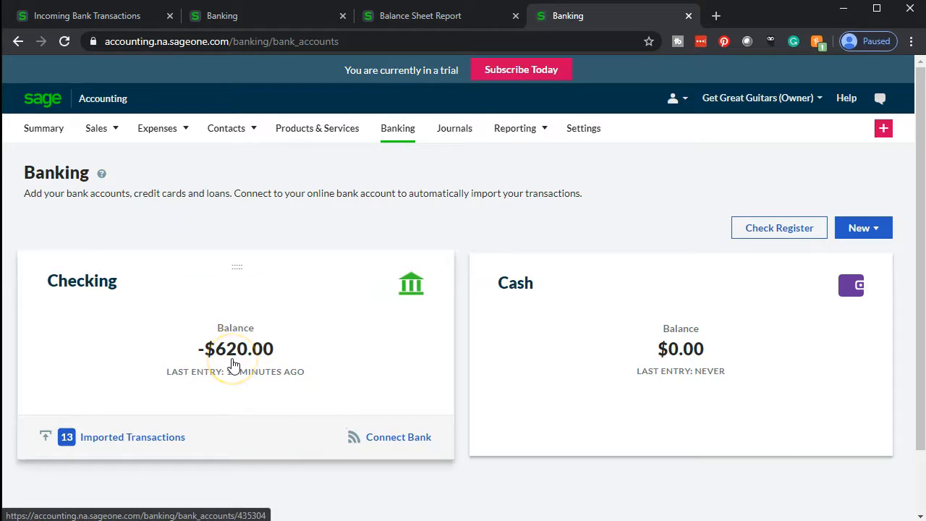
{"action": "left_click", "coordinate": [232, 364]}
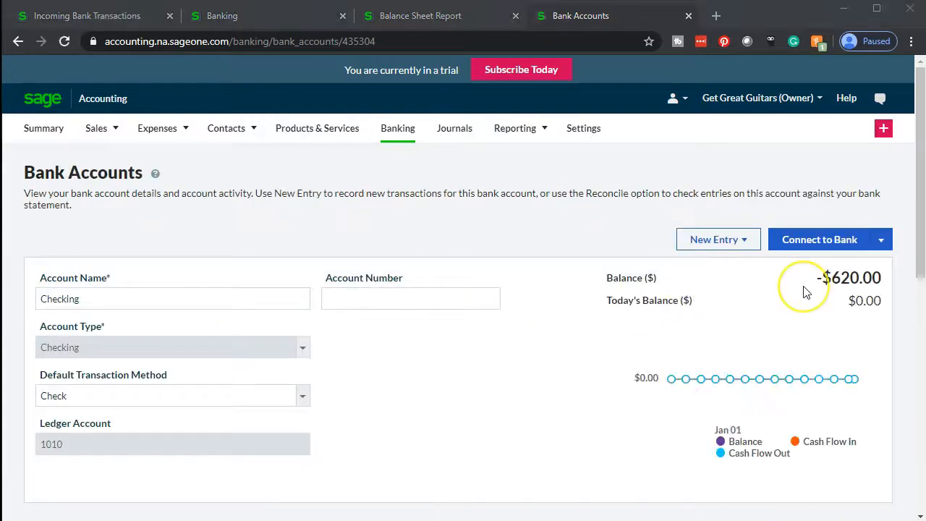
{"action": "scroll", "coordinate": [806, 292], "scroll_direction": "down", "scroll_amount": 4}
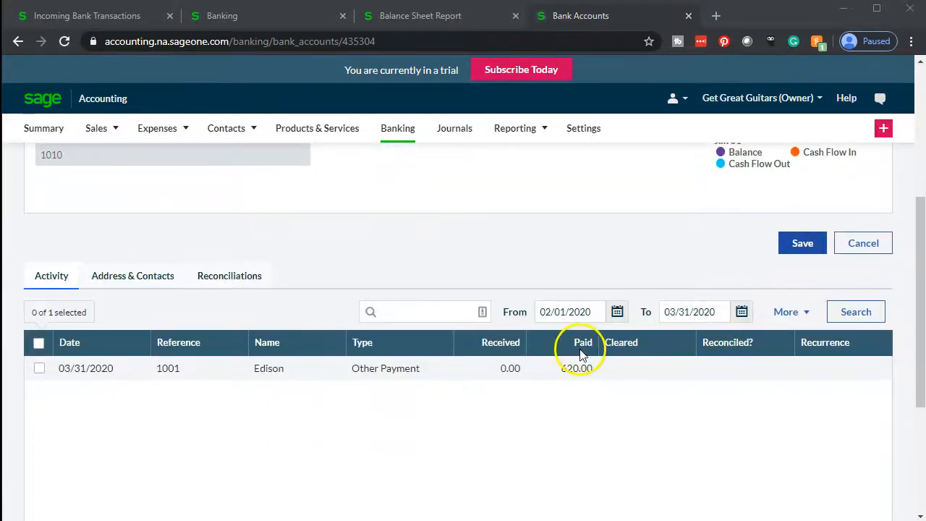
{"action": "scroll", "coordinate": [581, 353], "scroll_direction": "up", "scroll_amount": 1}
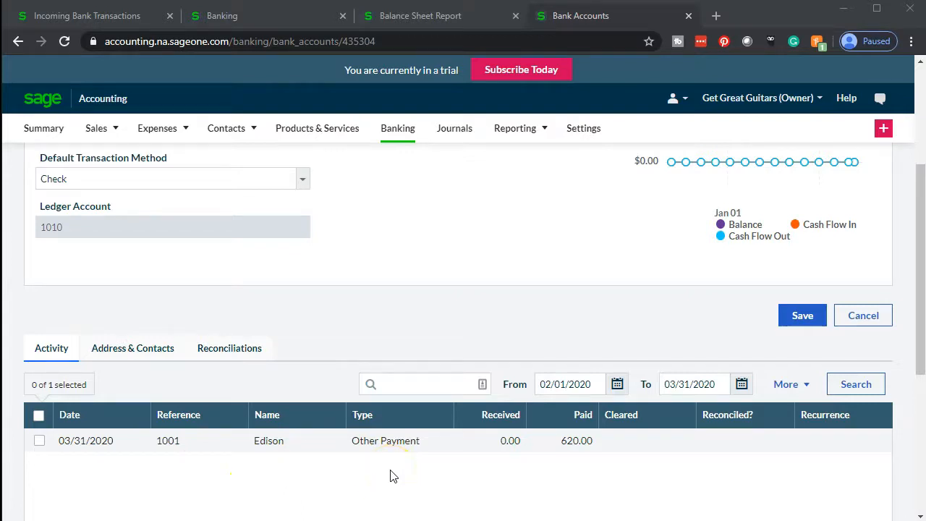
Try to delete Edison payment 1001 from the Checking account's activity
{"action": "left_click", "coordinate": [40, 441]}
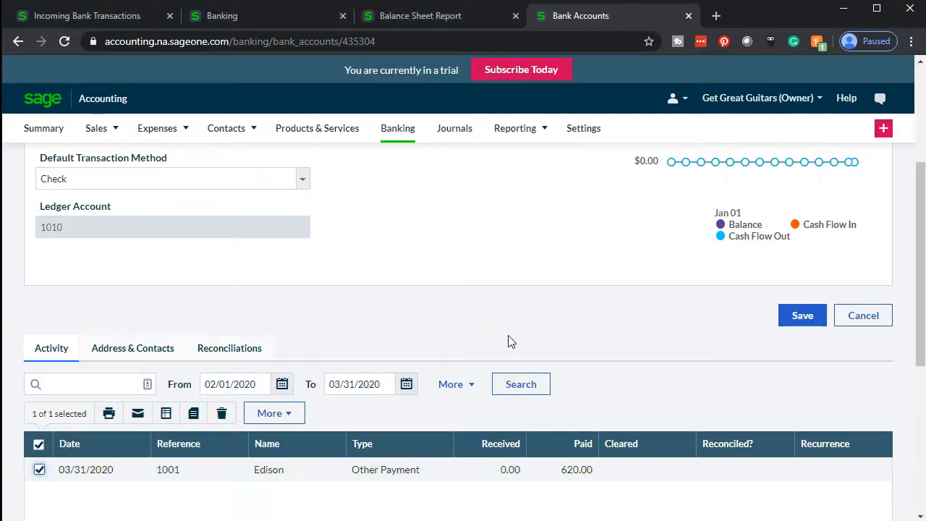
{"action": "scroll", "coordinate": [510, 340], "scroll_direction": "down", "scroll_amount": 1}
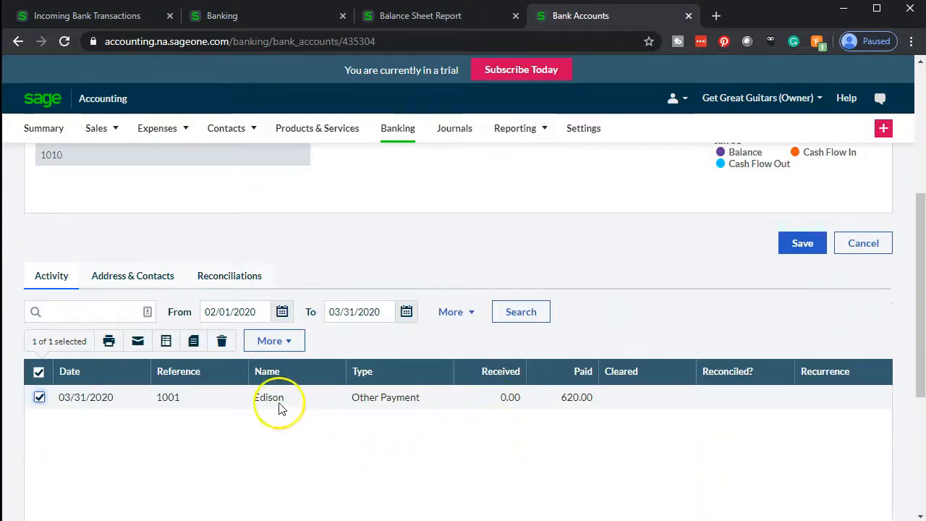
{"action": "left_click", "coordinate": [225, 345]}
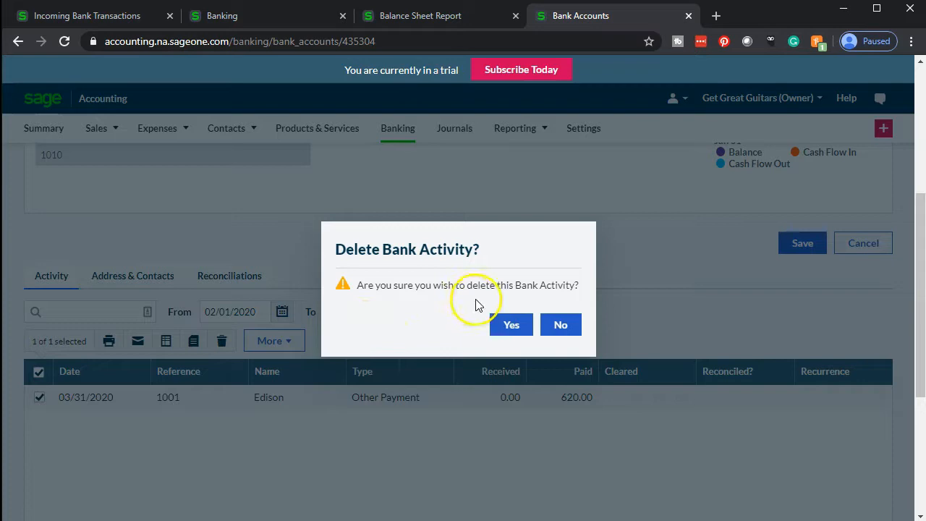
{"action": "left_click", "coordinate": [509, 327]}
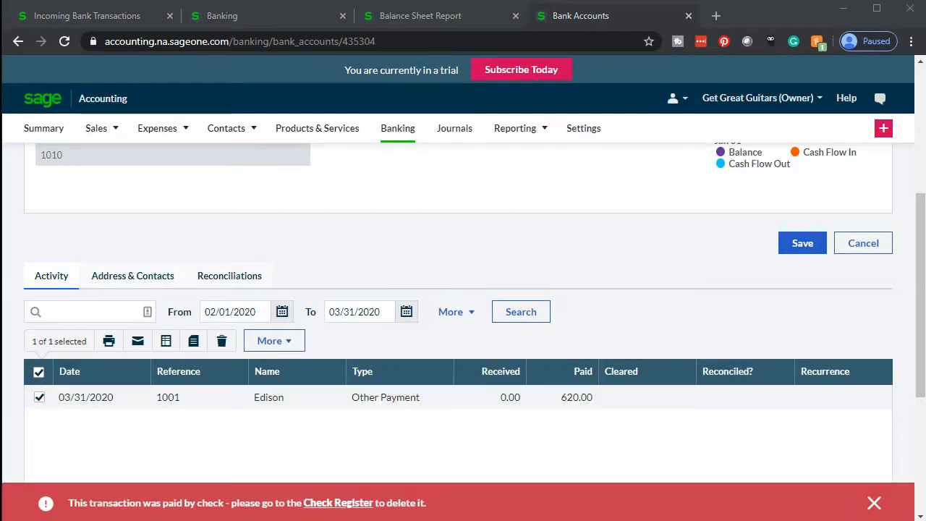
Open the Check Register and permanently delete Edison check 1001 with its linked transaction
{"action": "left_click", "coordinate": [338, 502]}
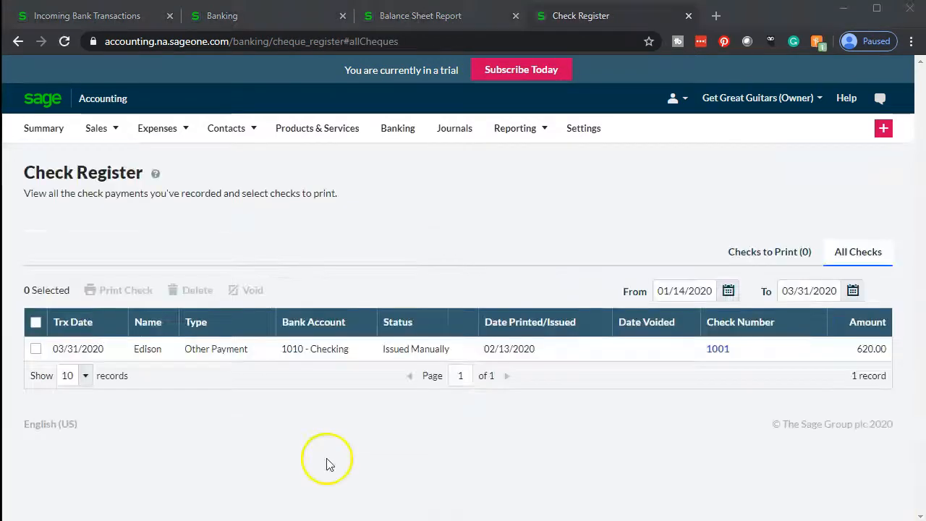
{"action": "left_click", "coordinate": [35, 350]}
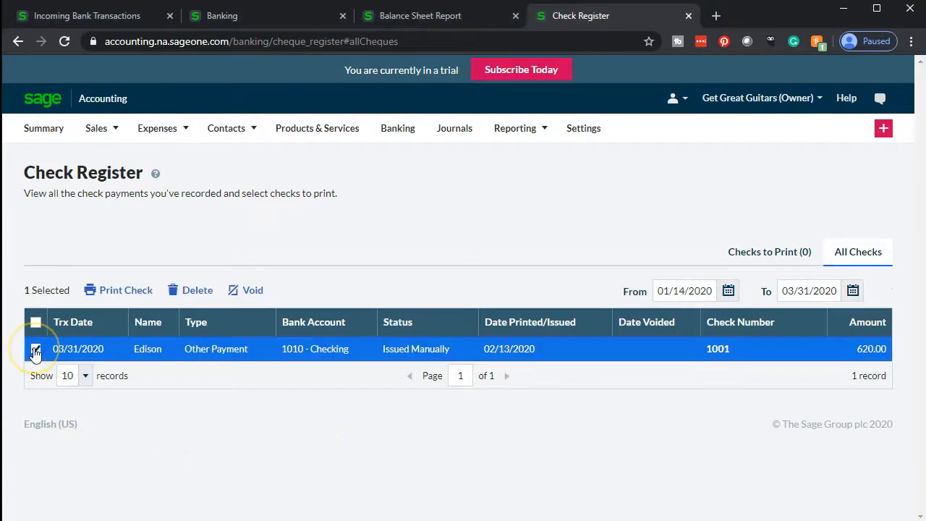
{"action": "left_click", "coordinate": [195, 291]}
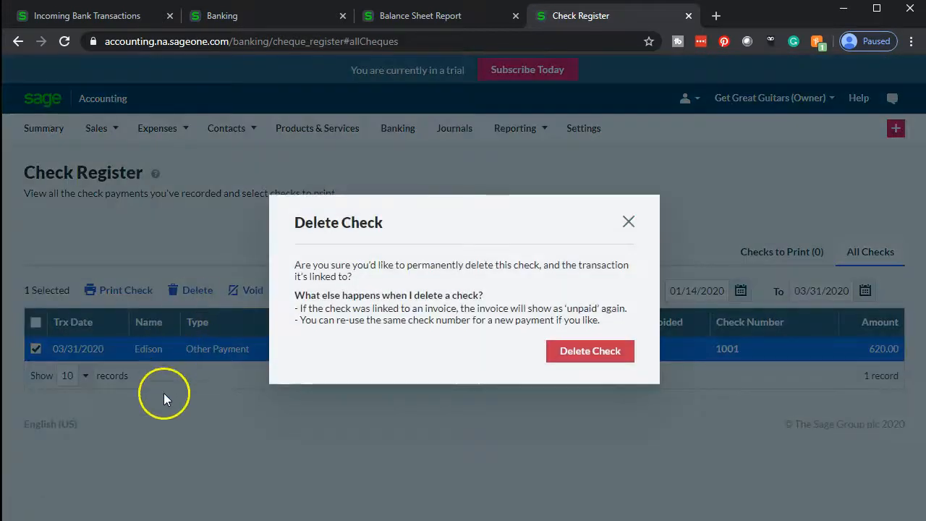
{"action": "left_click", "coordinate": [564, 352]}
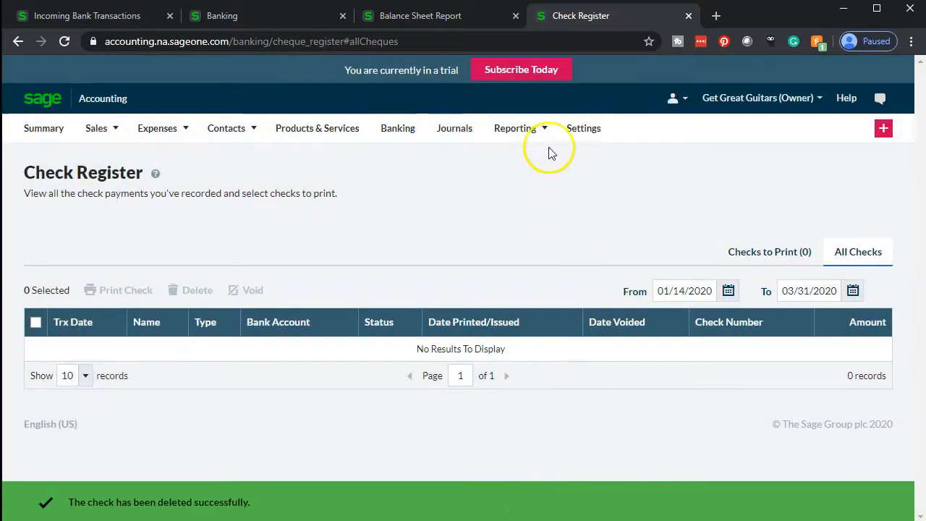
Open the Profit and Loss report for this year and check the Expenses section after the check deletion
{"action": "mouse_move", "coordinate": [547, 134]}
{"action": "left_click", "coordinate": [543, 194]}
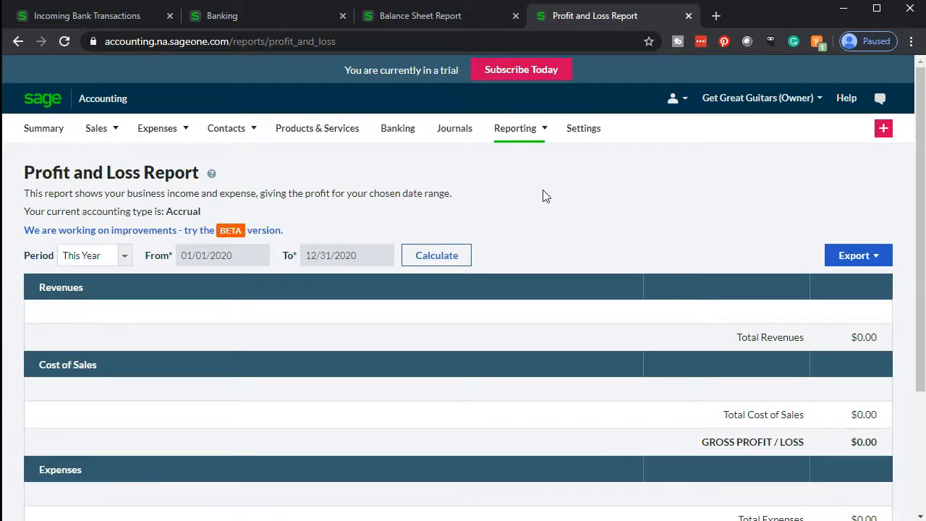
{"action": "scroll", "coordinate": [368, 279], "scroll_direction": "down", "scroll_amount": 3}
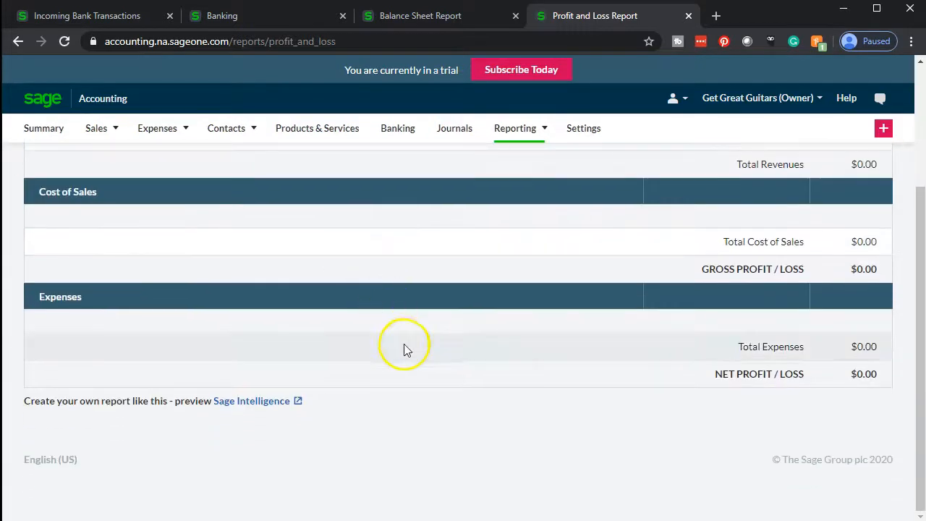
{"action": "scroll", "coordinate": [405, 344], "scroll_direction": "up", "scroll_amount": 3}
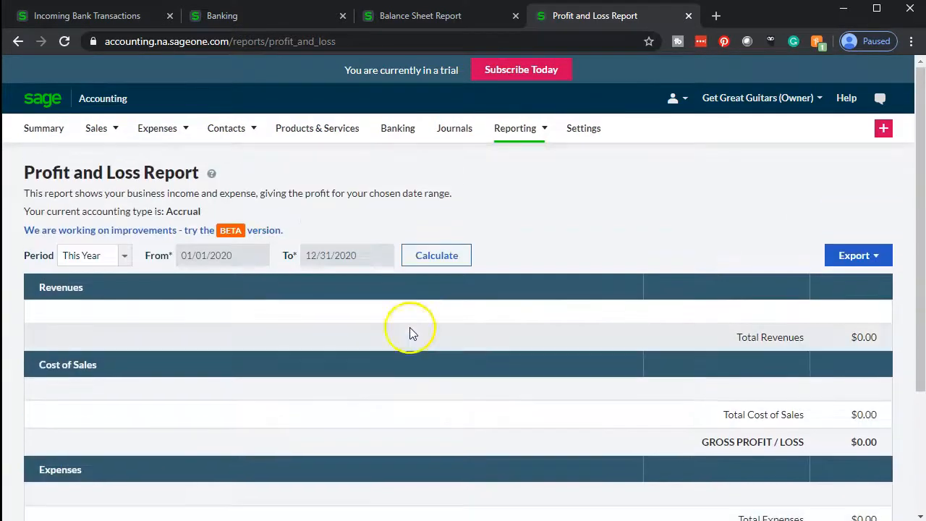
Recalculate the Balance Sheet report to 12/31/2020 and review its assets and liabilities
{"action": "left_click", "coordinate": [448, 20]}
{"action": "scroll", "coordinate": [440, 329], "scroll_direction": "up", "scroll_amount": 2}
{"action": "scroll", "coordinate": [440, 329], "scroll_direction": "up", "scroll_amount": 3}
{"action": "left_click", "coordinate": [181, 281]}
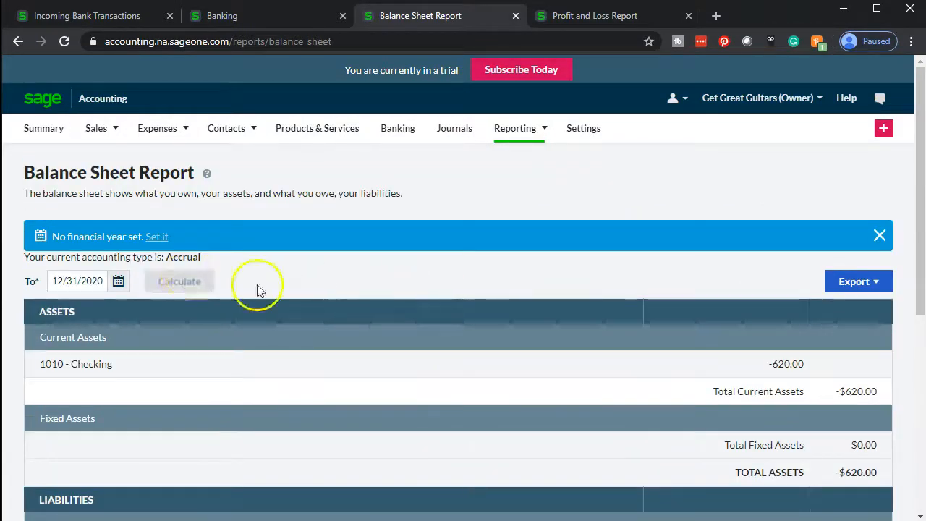
{"action": "scroll", "coordinate": [471, 304], "scroll_direction": "down", "scroll_amount": 5}
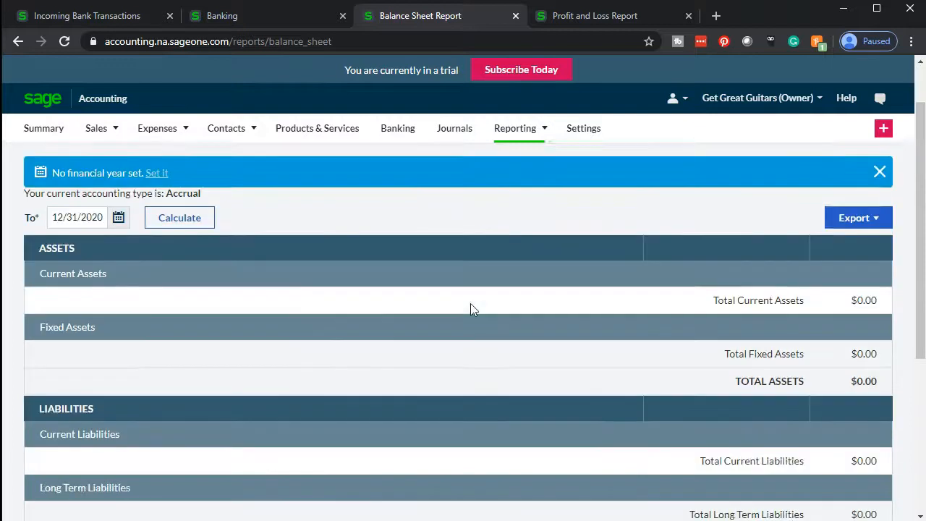
{"action": "scroll", "coordinate": [471, 304], "scroll_direction": "up", "scroll_amount": 2}
{"action": "scroll", "coordinate": [470, 310], "scroll_direction": "up", "scroll_amount": 3}
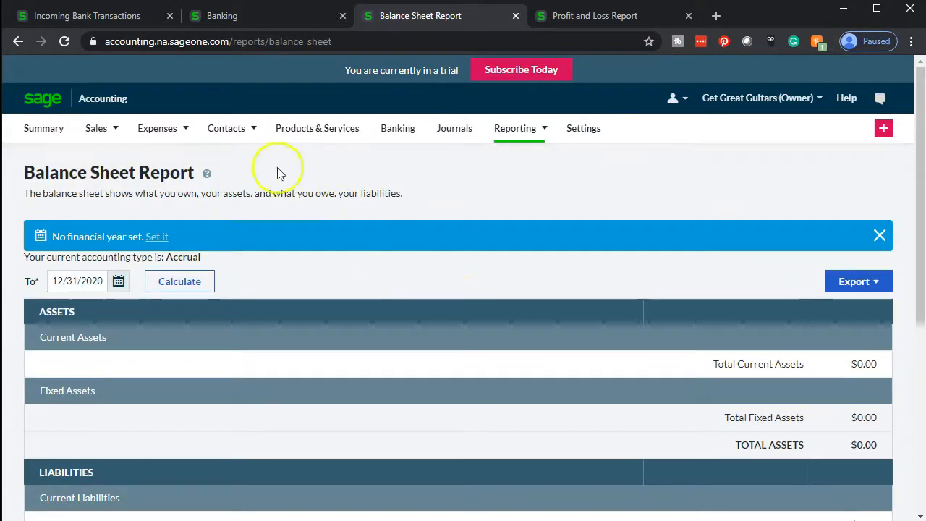
For the $620.00 Edison incoming bank transaction, choose Edison as the contact and Electronic as the payment method
{"action": "left_click", "coordinate": [109, 22]}
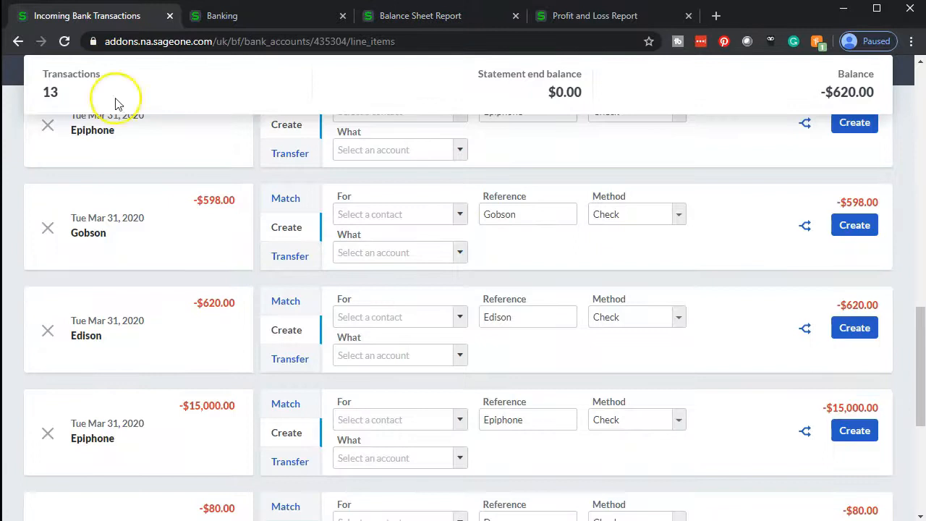
{"action": "scroll", "coordinate": [182, 330], "scroll_direction": "down", "scroll_amount": 1}
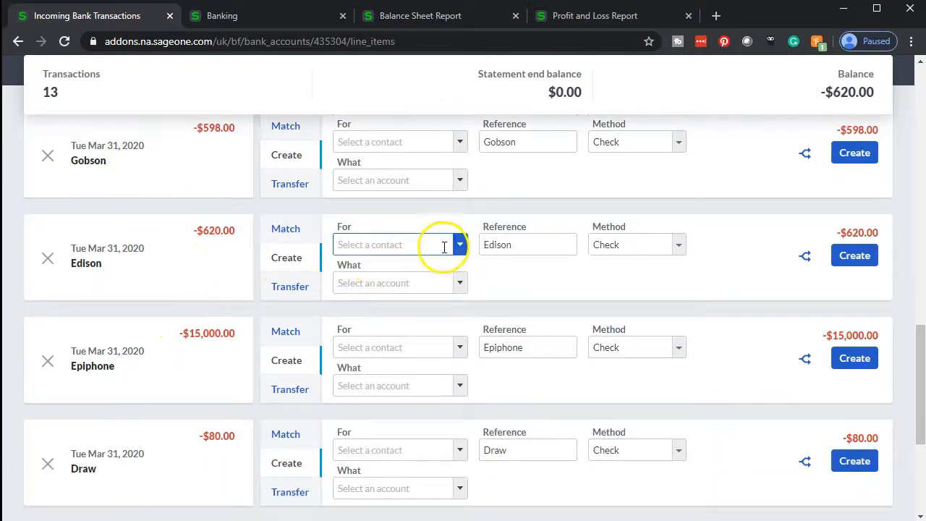
{"action": "left_click", "coordinate": [528, 245]}
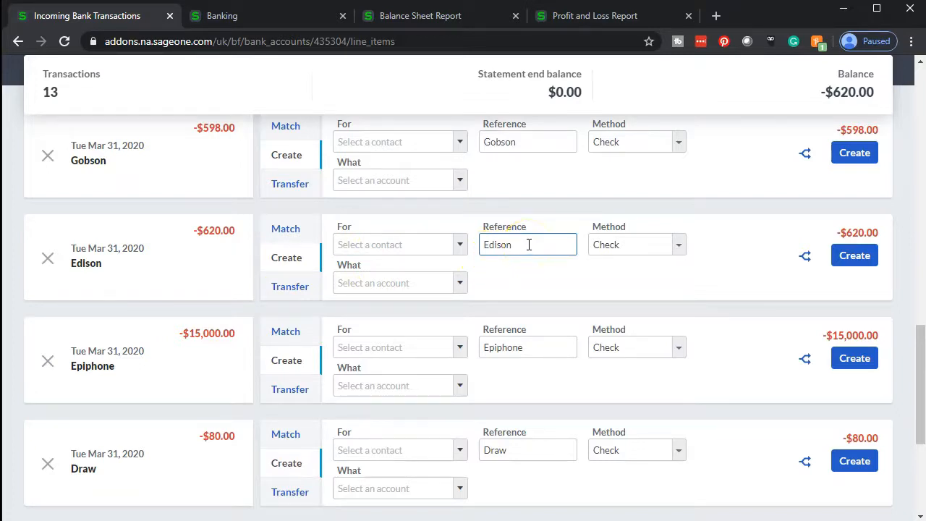
{"action": "left_click_drag", "start_coordinate": [529, 245], "coordinate": [479, 246]}
{"action": "left_click", "coordinate": [424, 244]}
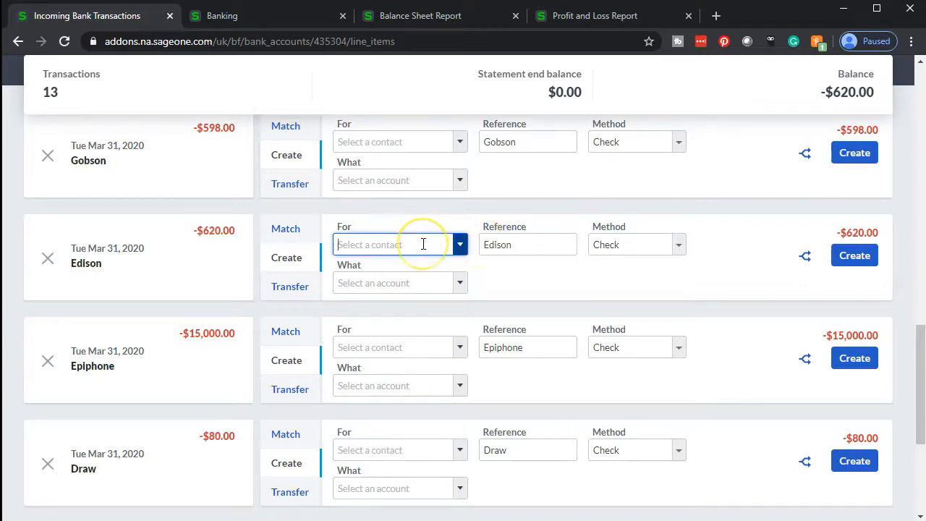
{"action": "left_click", "coordinate": [432, 247]}
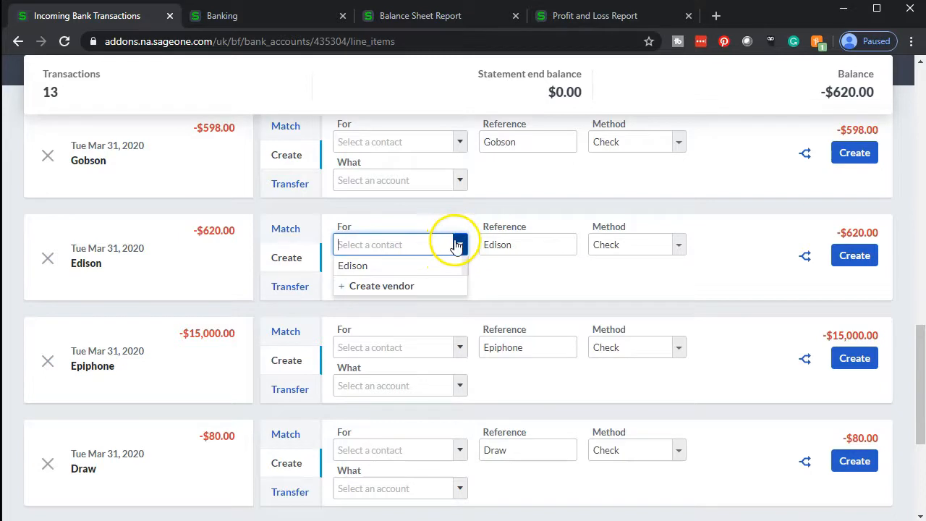
{"action": "left_click", "coordinate": [381, 267]}
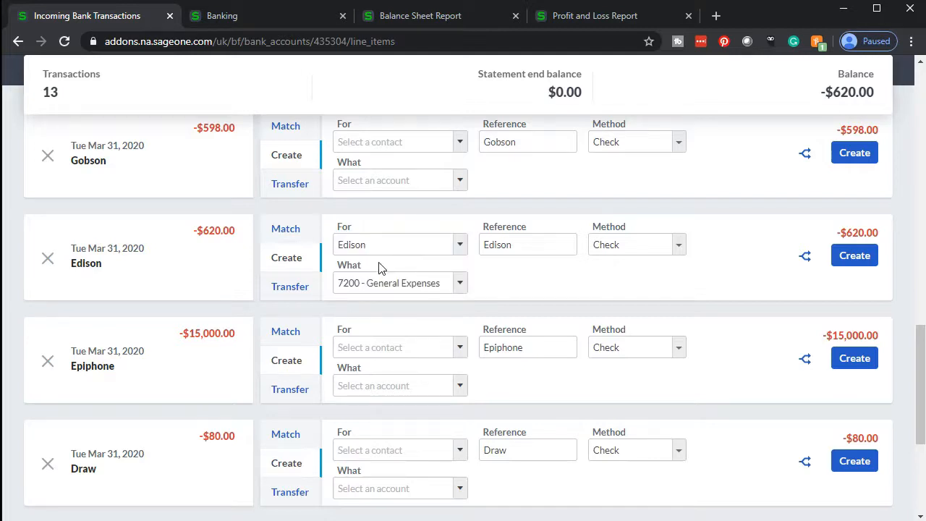
{"action": "left_click", "coordinate": [680, 248]}
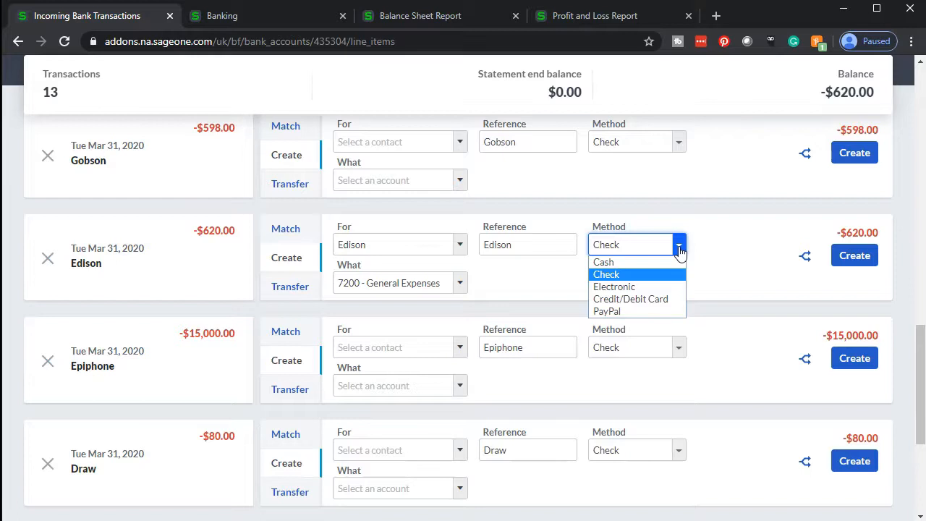
{"action": "left_click", "coordinate": [654, 286]}
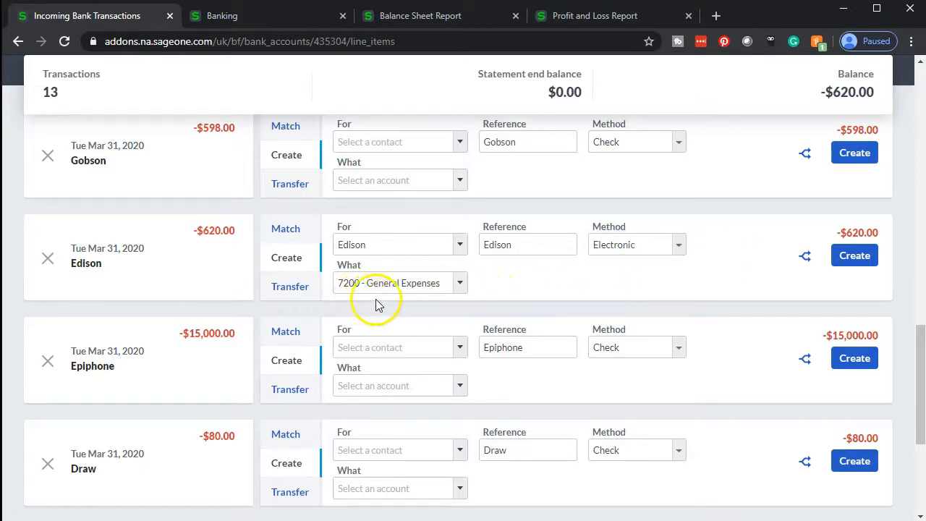
Assign the Edison bank transaction to 6400 - Utilities Expense and create the payment from it
{"action": "left_click", "coordinate": [464, 285]}
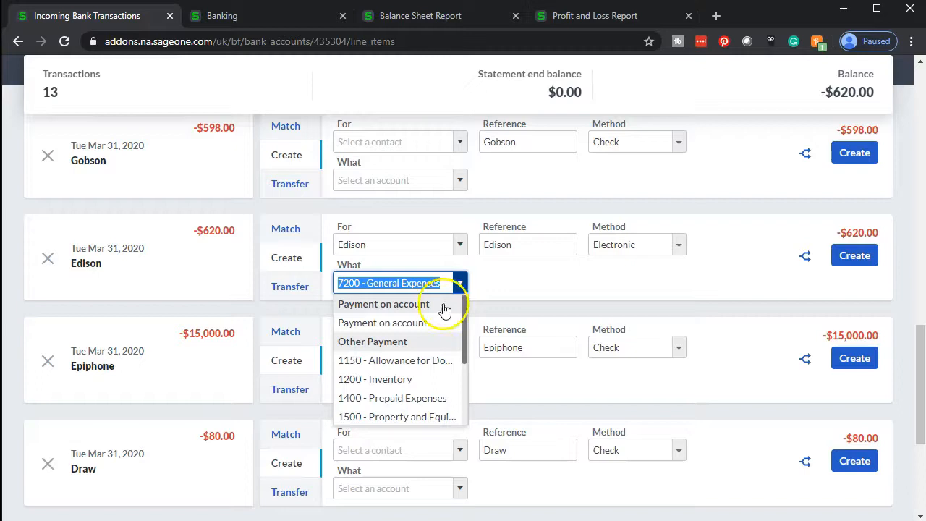
{"action": "type", "text": "ut"}
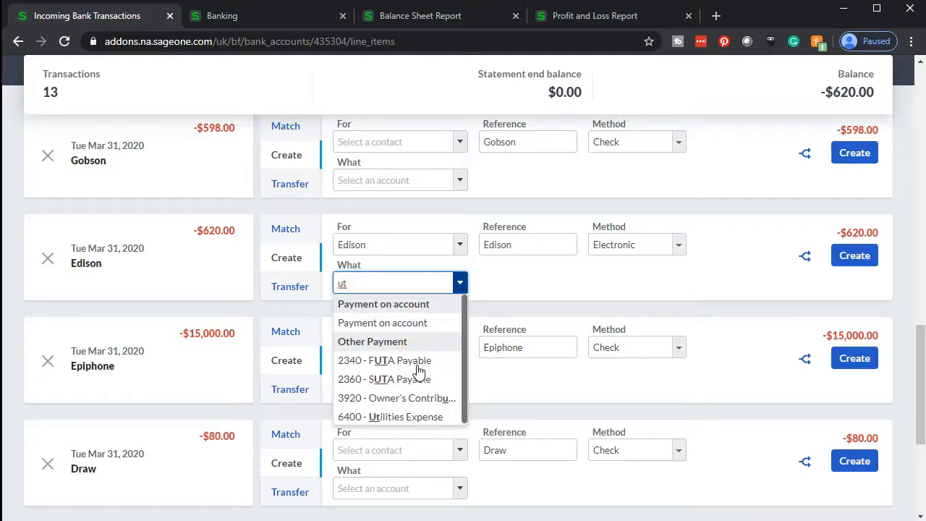
{"action": "left_click", "coordinate": [382, 416]}
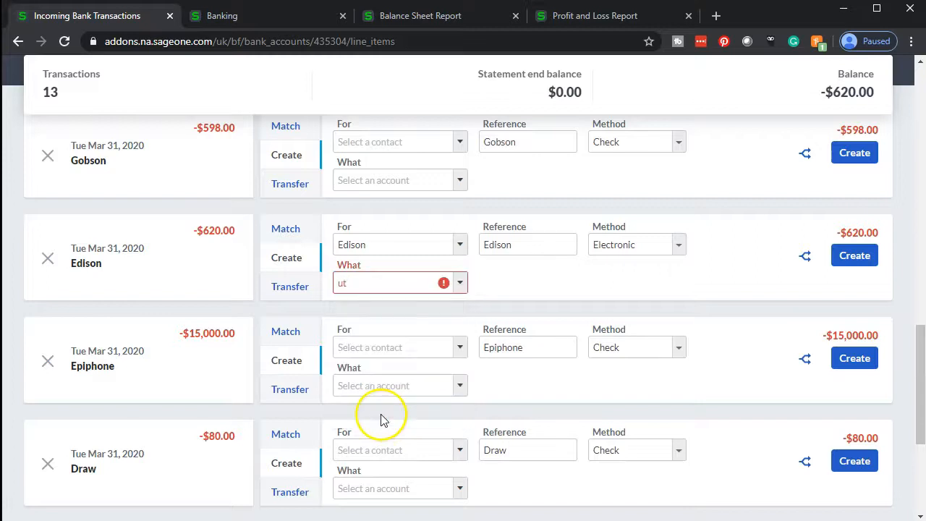
{"action": "left_click", "coordinate": [460, 282]}
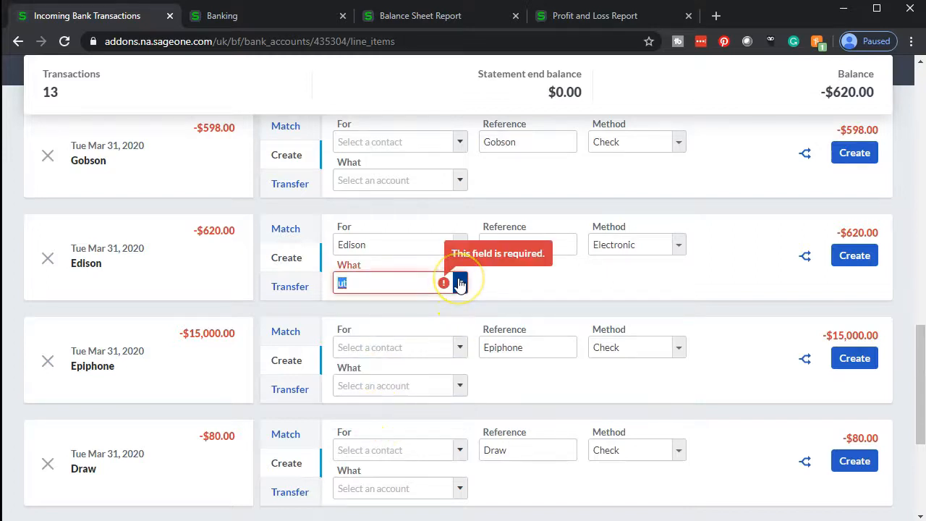
{"action": "left_click", "coordinate": [409, 416]}
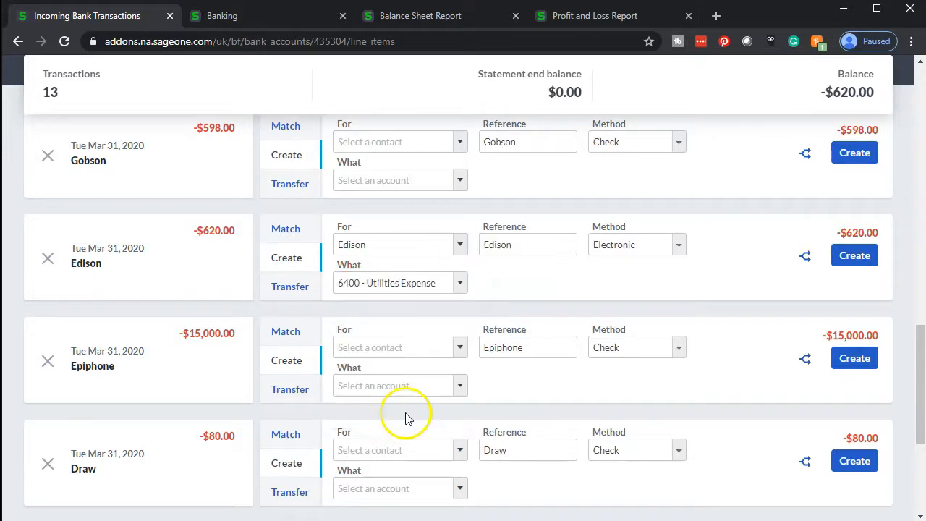
{"action": "left_click", "coordinate": [521, 293]}
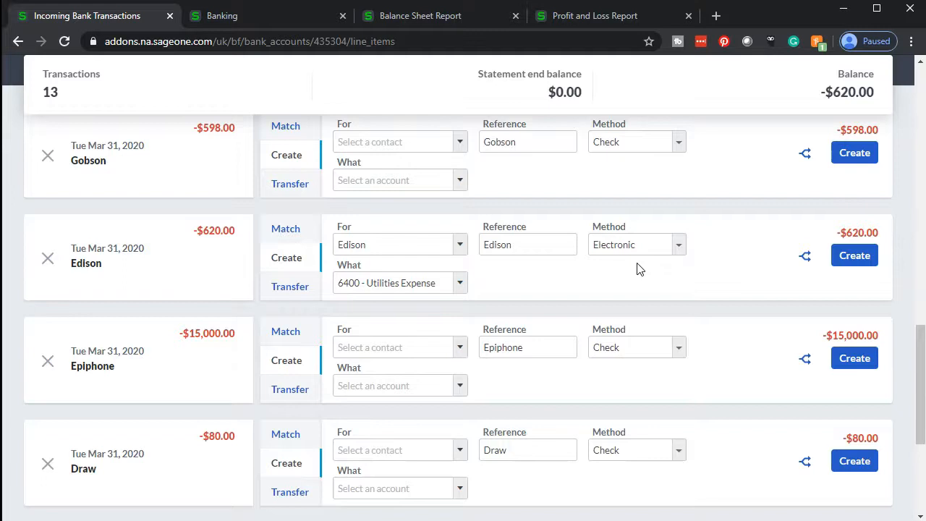
{"action": "left_click", "coordinate": [867, 259]}
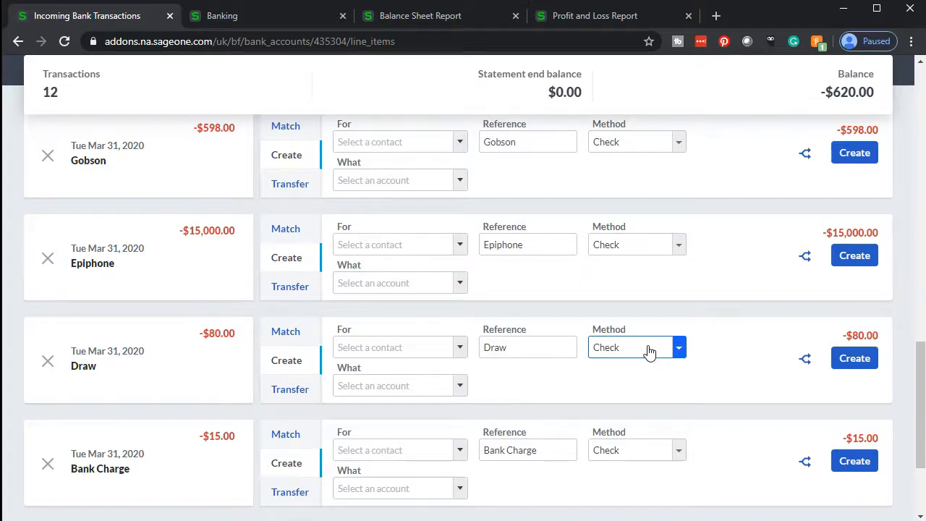
Recalculate the Profit and Loss report for this year and review its Expenses section
{"action": "left_click", "coordinate": [586, 21]}
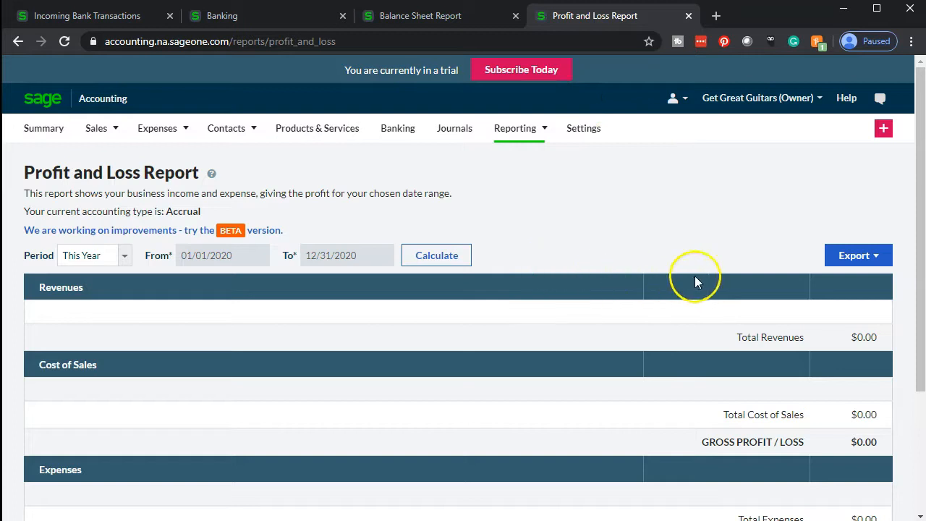
{"action": "left_click", "coordinate": [441, 253]}
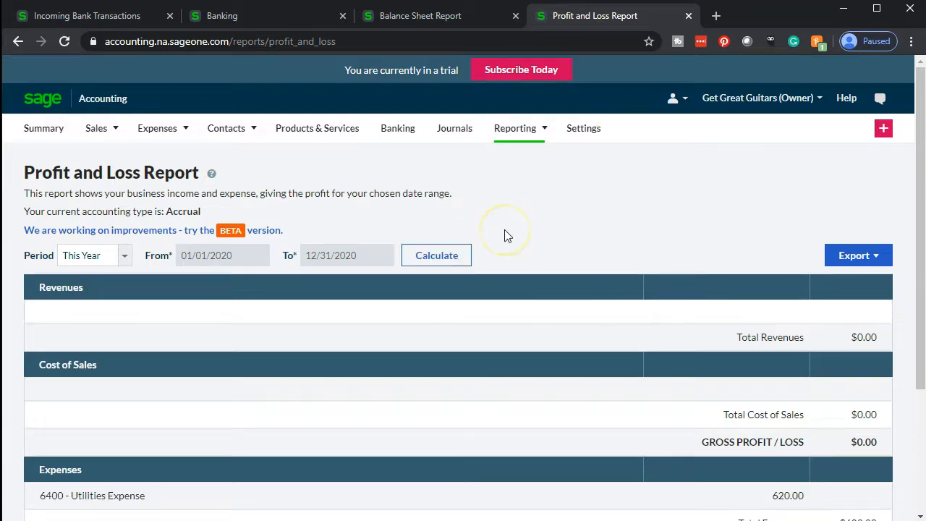
{"action": "scroll", "coordinate": [505, 235], "scroll_direction": "down", "scroll_amount": 1}
{"action": "scroll", "coordinate": [504, 235], "scroll_direction": "down", "scroll_amount": 1}
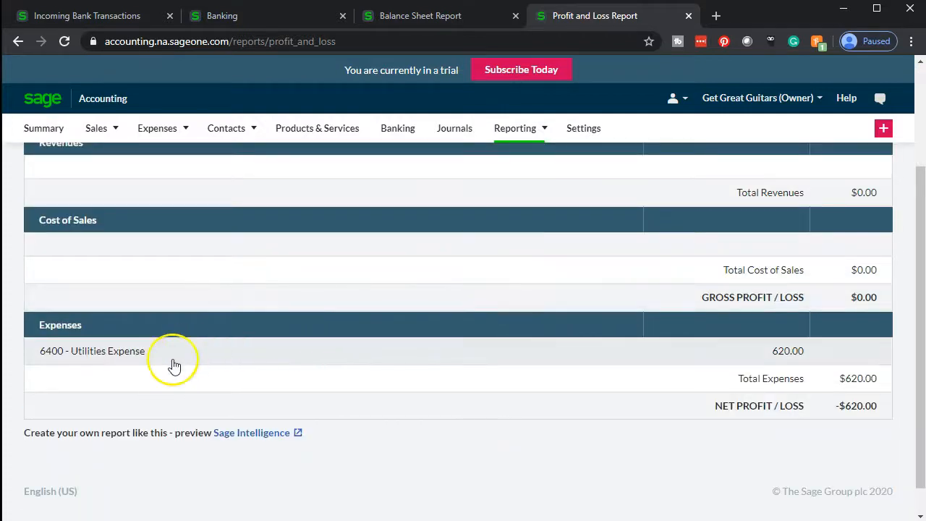
Drill down from 6400 - Utilities Expense to the Edison payment and inspect its details and available payment methods
{"action": "left_click", "coordinate": [175, 365]}
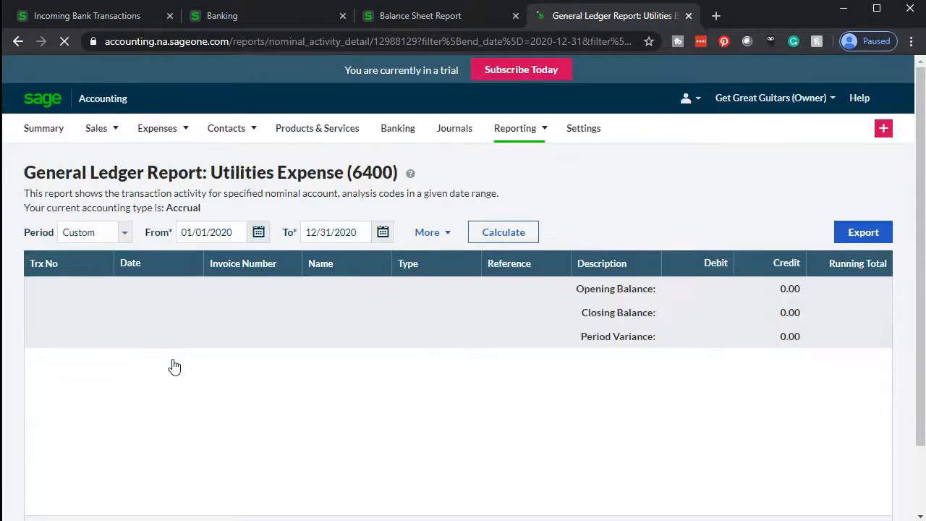
{"action": "left_click", "coordinate": [172, 380]}
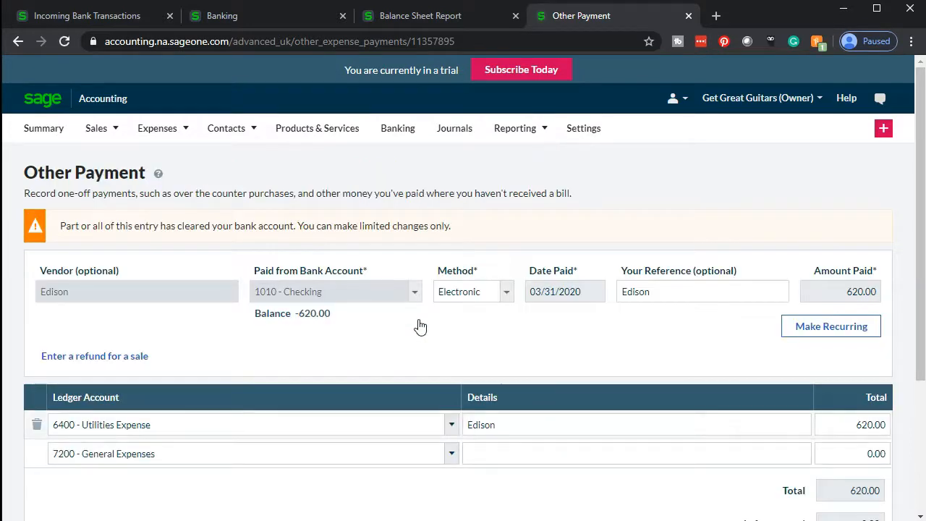
{"action": "left_click", "coordinate": [420, 329]}
{"action": "scroll", "coordinate": [421, 330], "scroll_direction": "down", "scroll_amount": 1}
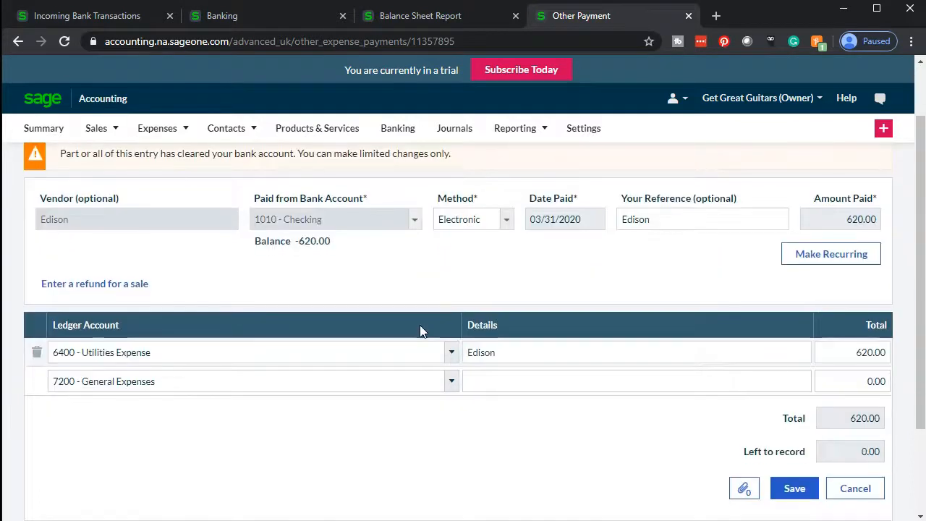
{"action": "left_click", "coordinate": [506, 220]}
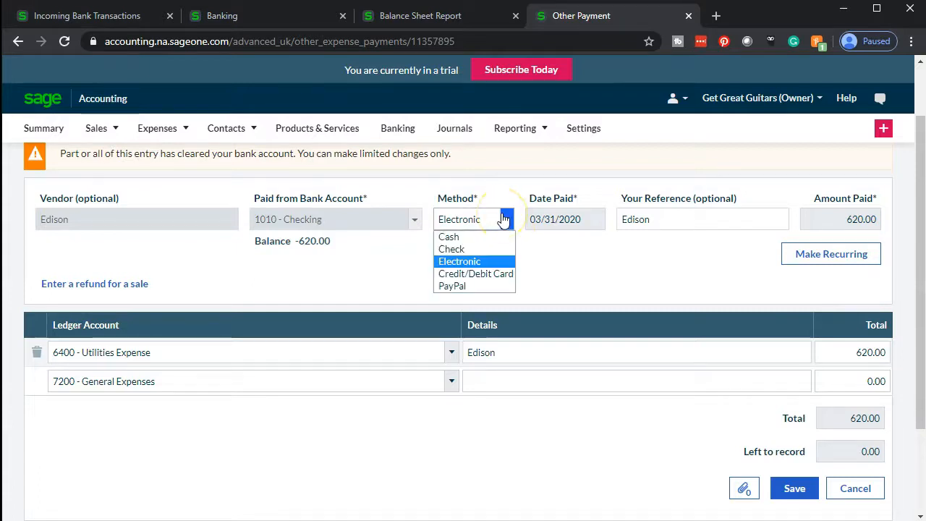
{"action": "left_click", "coordinate": [504, 219]}
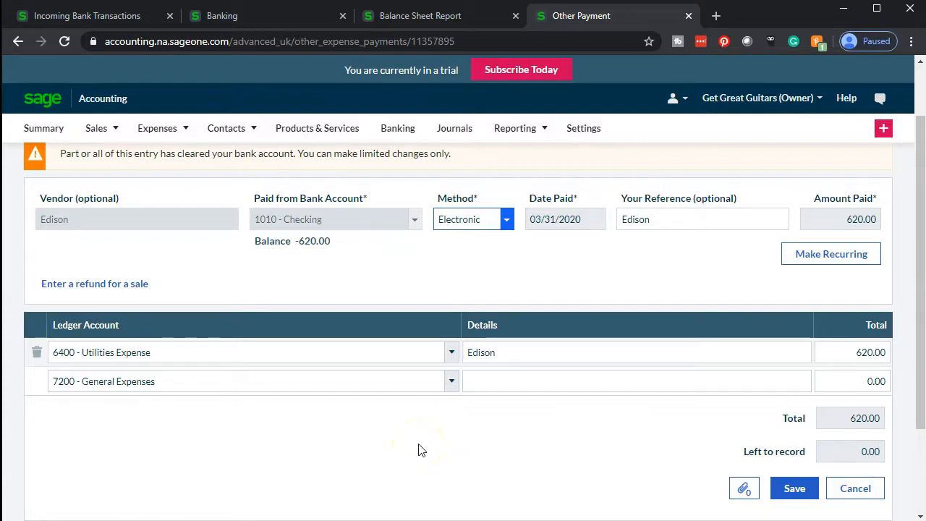
{"action": "left_click", "coordinate": [471, 72]}
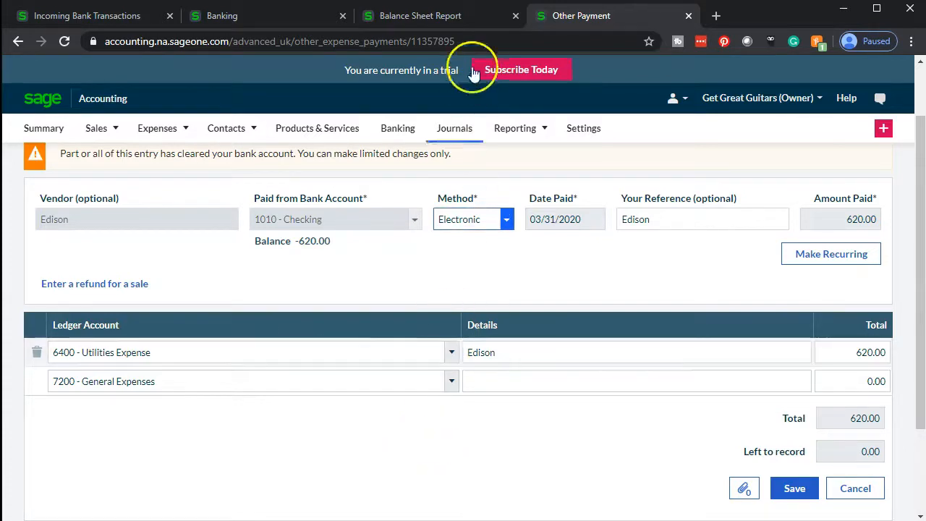
Recalculate the Balance Sheet report to 12/31/2020, review the checking account and expand Net Profit / Loss under Equity
{"action": "left_click", "coordinate": [450, 13]}
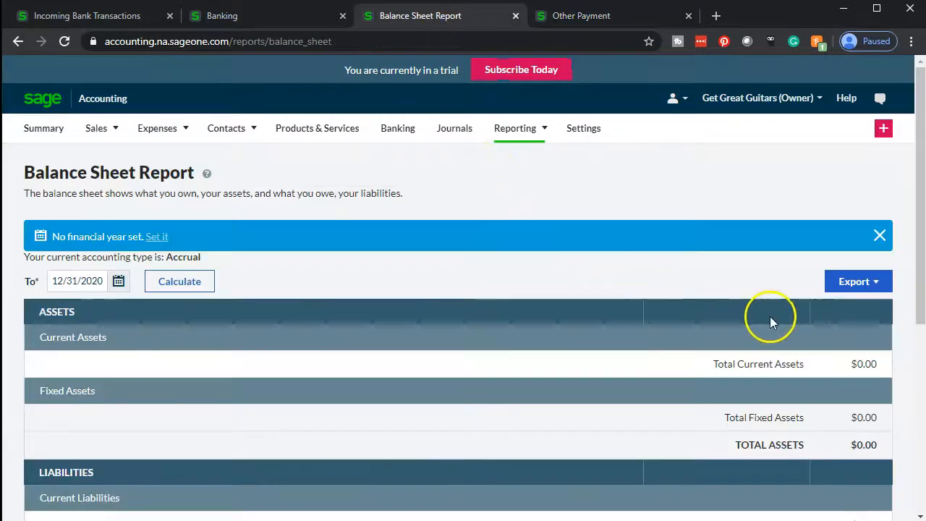
{"action": "left_click", "coordinate": [206, 284]}
{"action": "scroll", "coordinate": [385, 238], "scroll_direction": "down", "scroll_amount": 2}
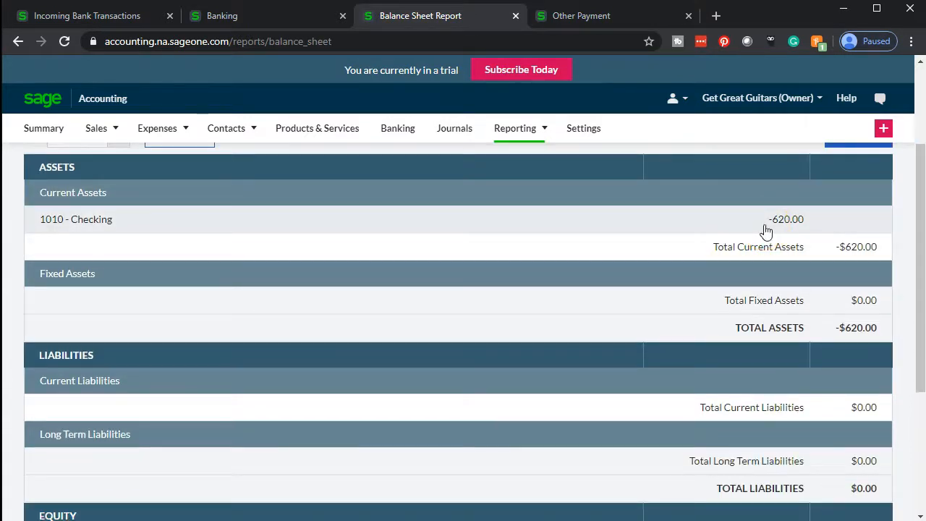
{"action": "scroll", "coordinate": [766, 230], "scroll_direction": "down", "scroll_amount": 3}
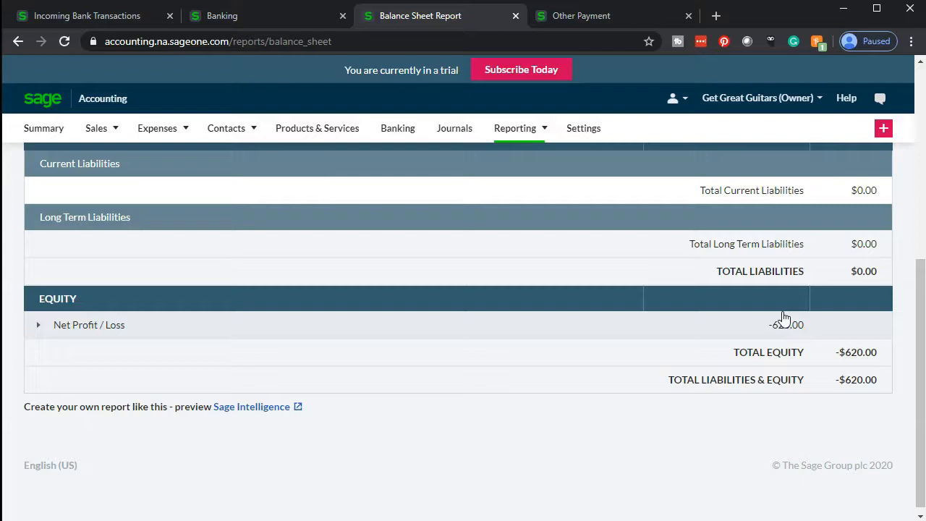
{"action": "left_click", "coordinate": [790, 334]}
{"action": "left_click", "coordinate": [39, 327]}
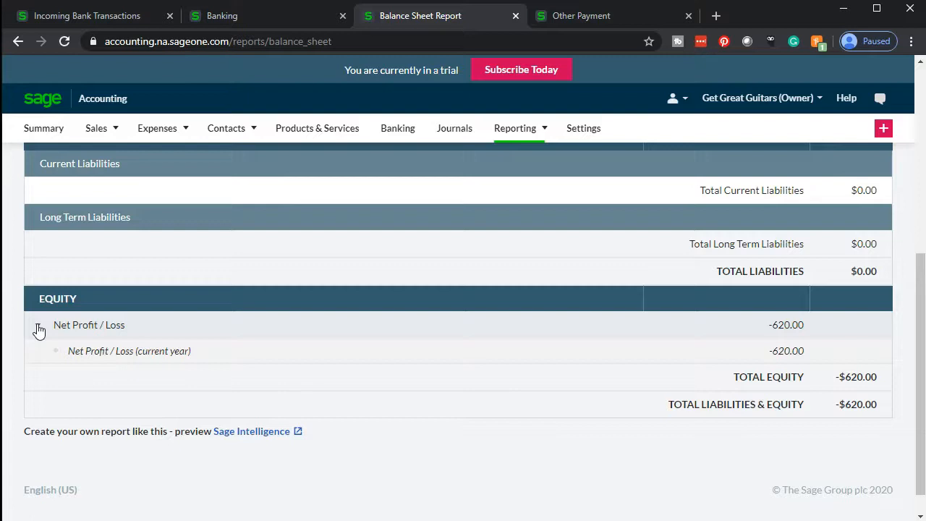
Return to the incoming bank transactions and look over the remaining Checking entries back to the earliest one
{"action": "left_click", "coordinate": [106, 18]}
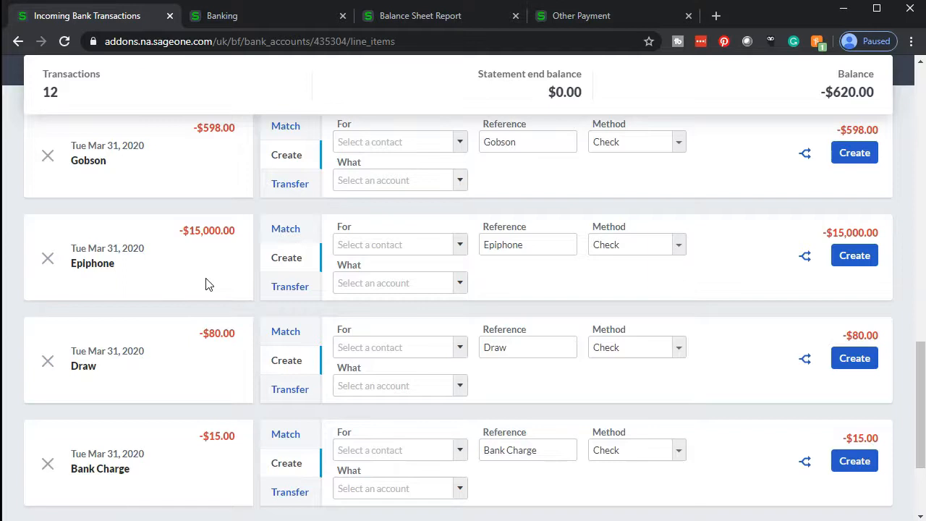
{"action": "scroll", "coordinate": [206, 284], "scroll_direction": "up", "scroll_amount": 8}
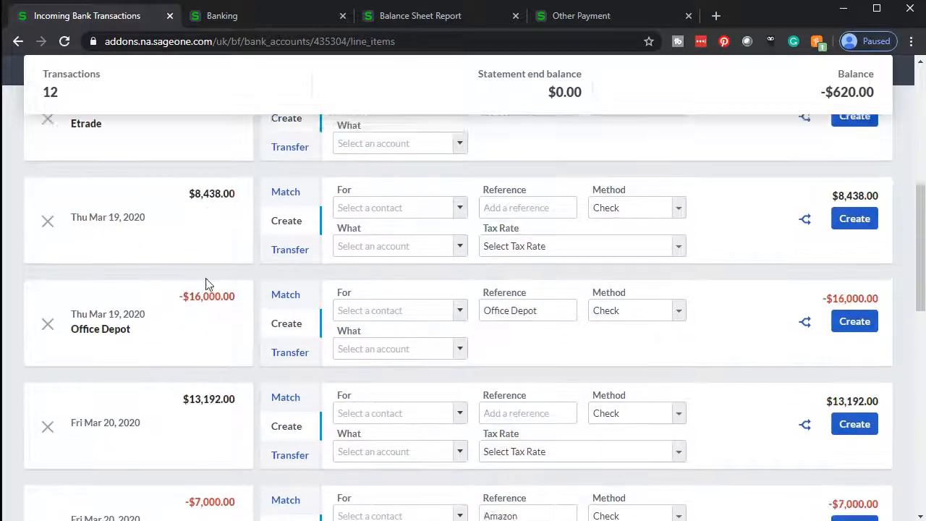
{"action": "scroll", "coordinate": [205, 283], "scroll_direction": "up", "scroll_amount": 5}
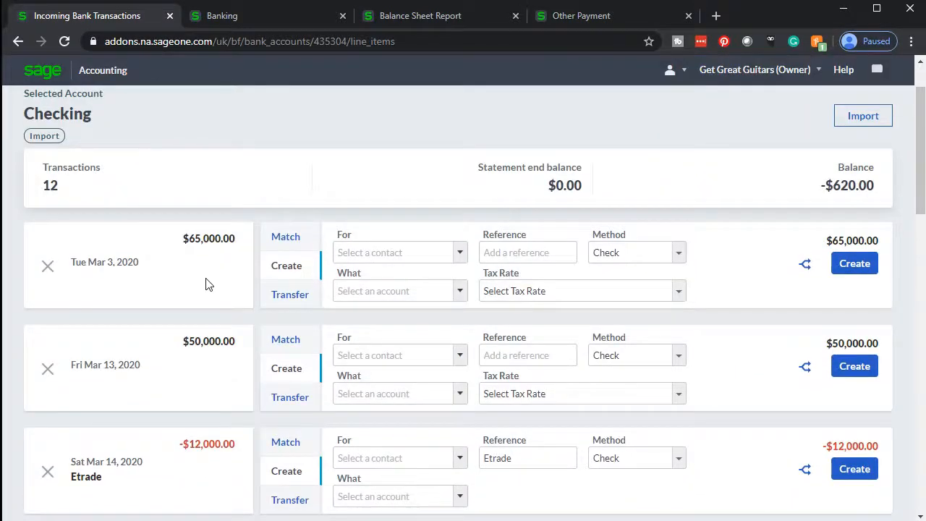
{"action": "left_click", "coordinate": [314, 292]}
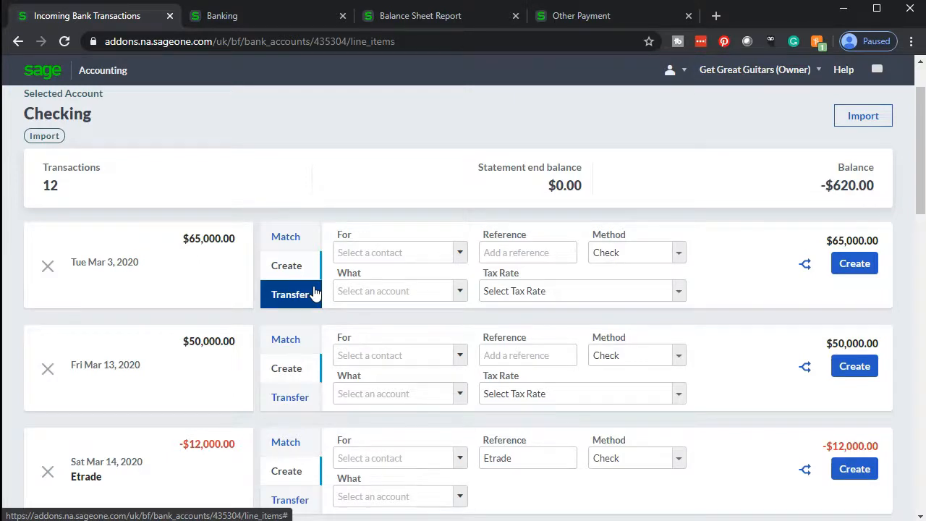
{"action": "left_click", "coordinate": [235, 394]}
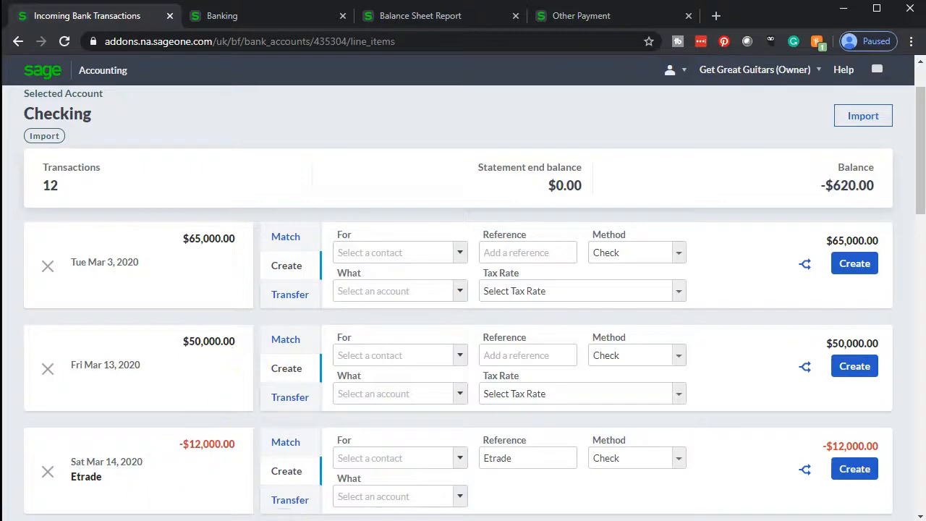